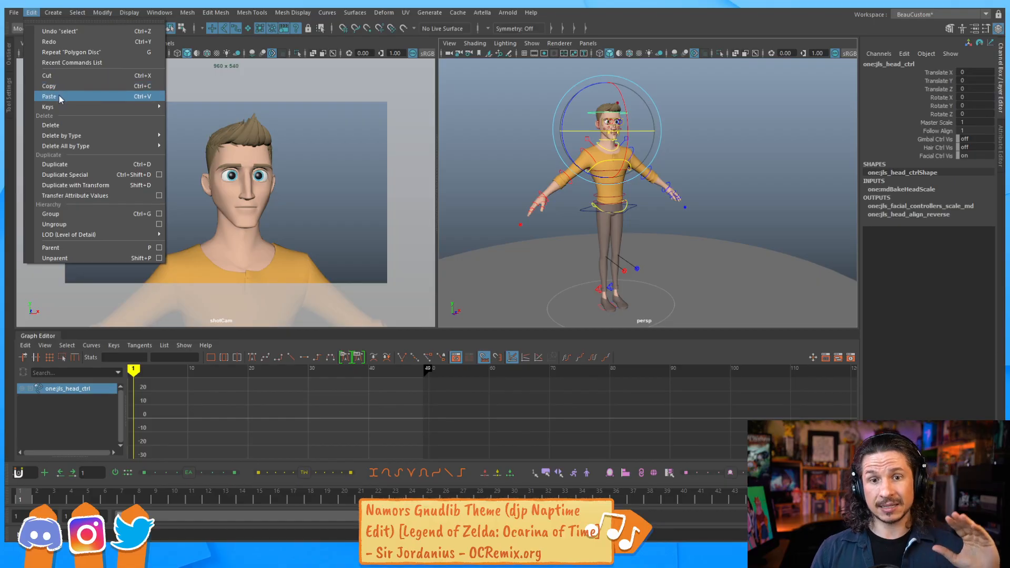
Review the All, Start/End and Time Slider ranges in the Graph Editor's Copy Keys options, ending with All.
click(30, 346)
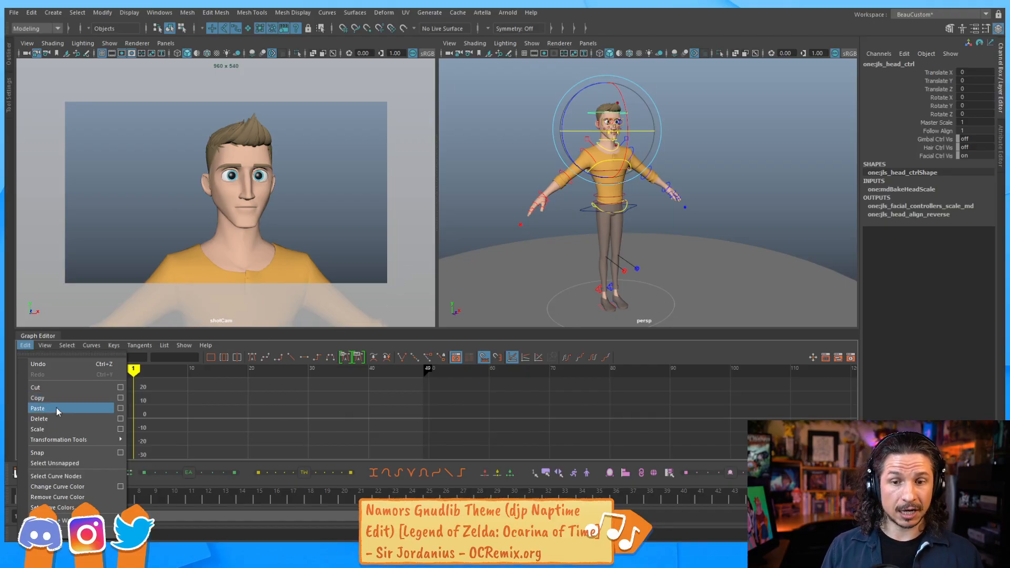
click(120, 399)
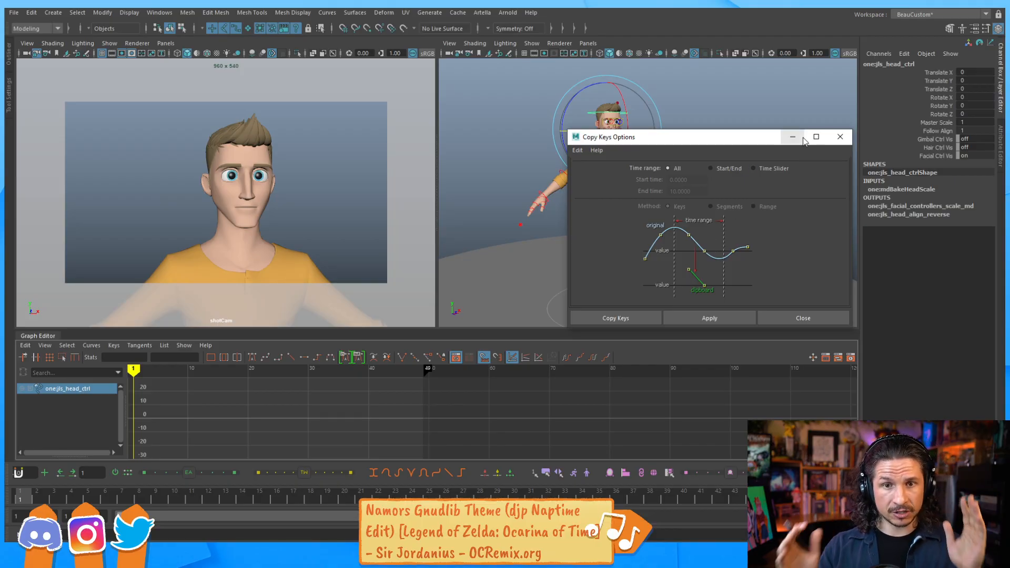
click(725, 167)
click(762, 166)
click(673, 168)
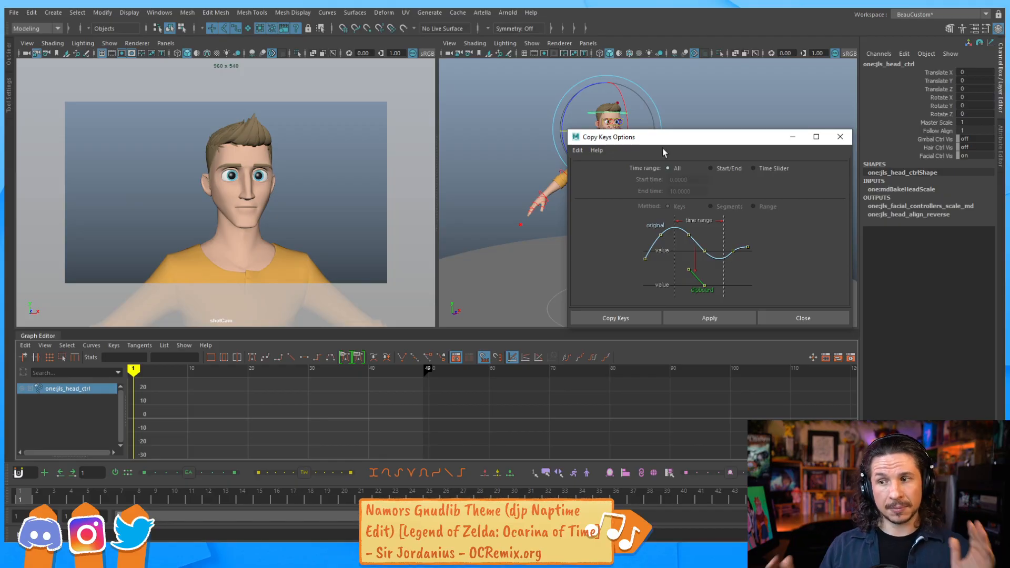
click(725, 168)
click(760, 168)
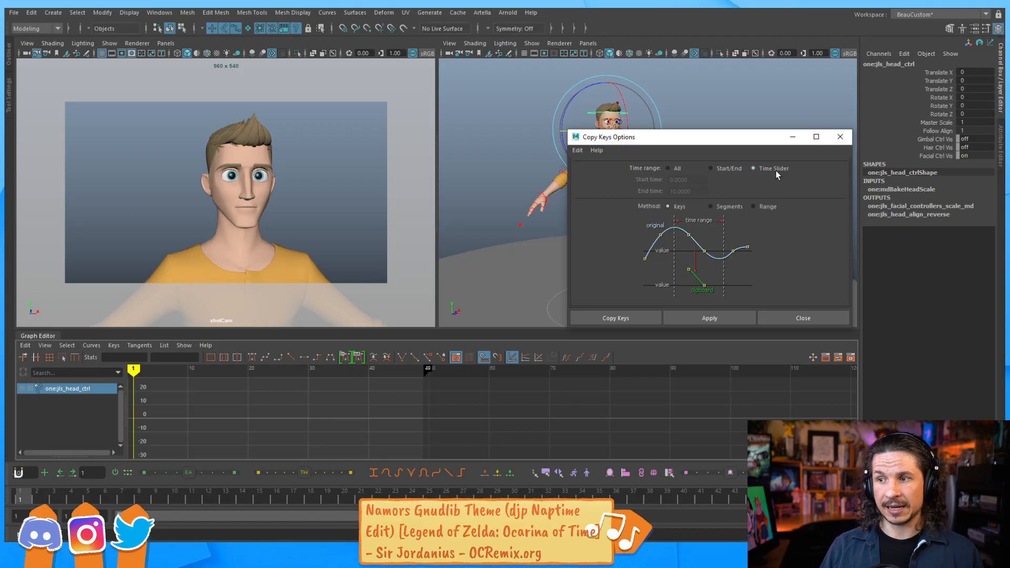
mouse_move(576, 520)
mouse_down()
mouse_move(269, 522)
mouse_move(576, 521)
mouse_up()
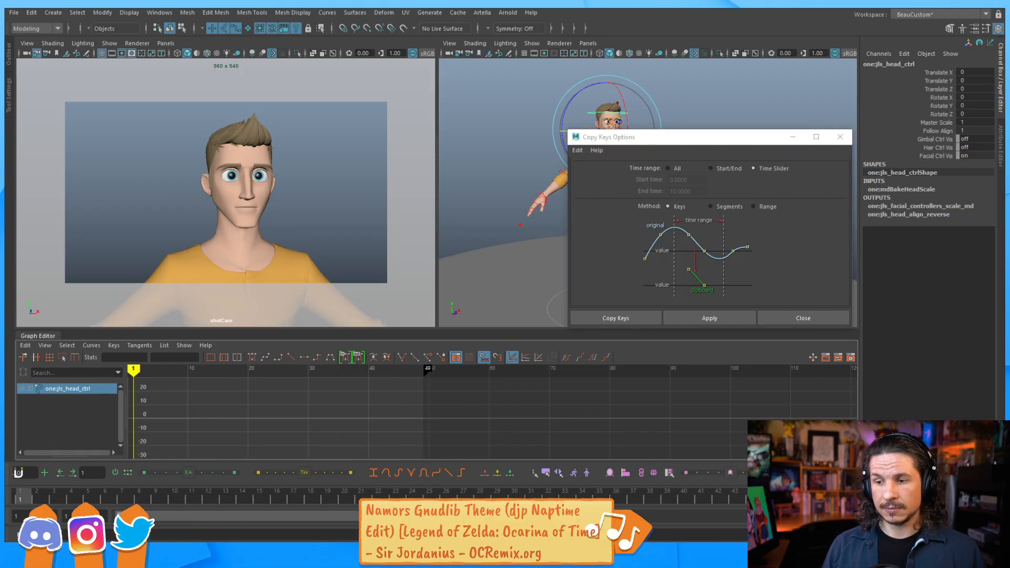
click(668, 167)
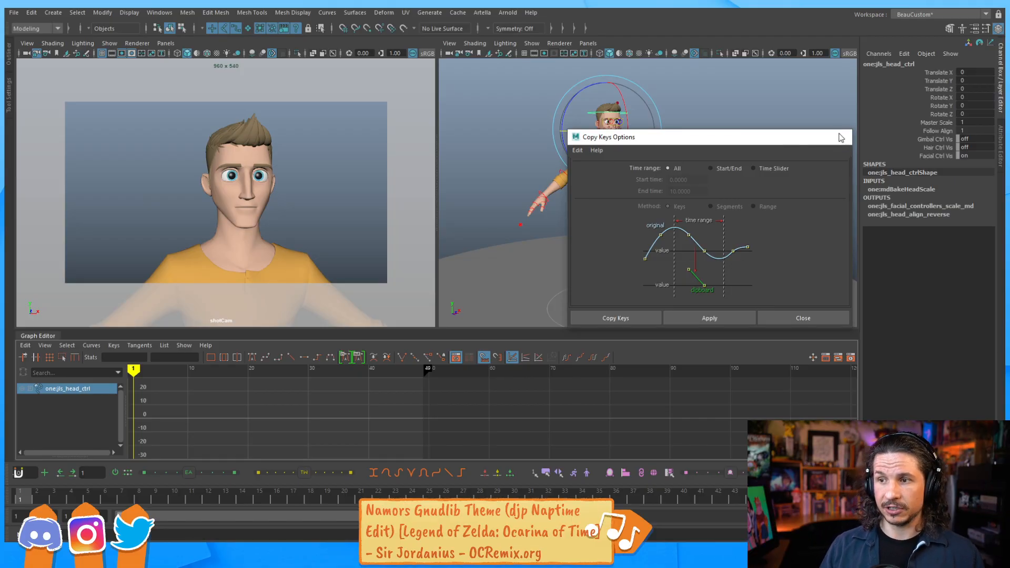
click(840, 137)
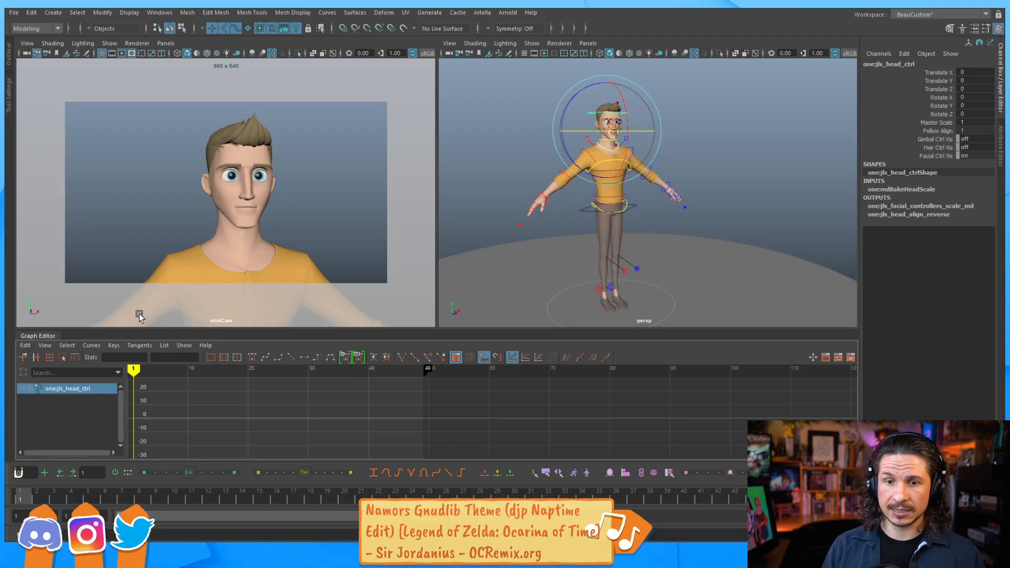
Open the Graph Editor's Paste Keys options, reset the settings and enlarge the dialog to fit all its contents.
click(25, 345)
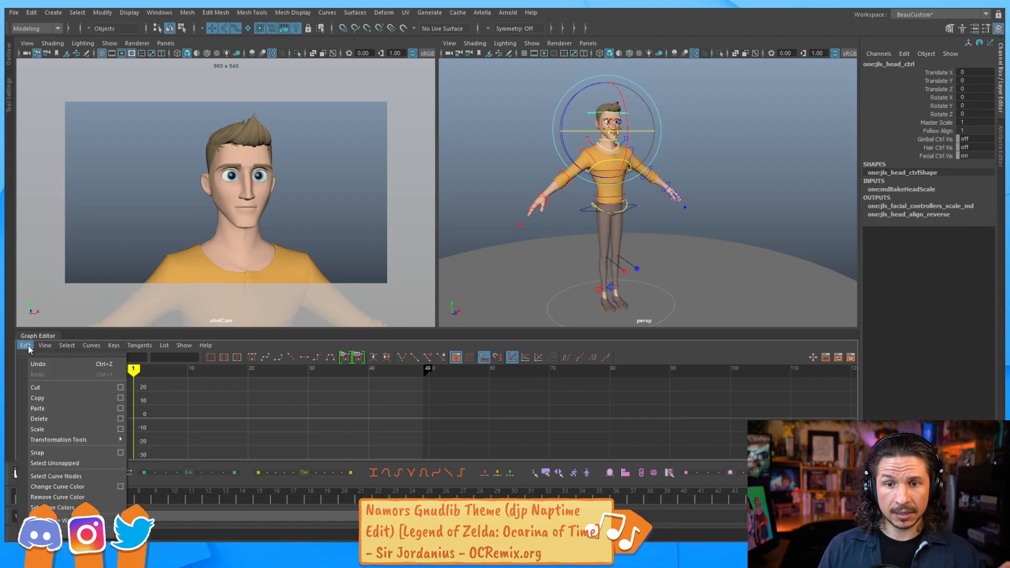
click(122, 409)
drag(654, 139, 252, 136)
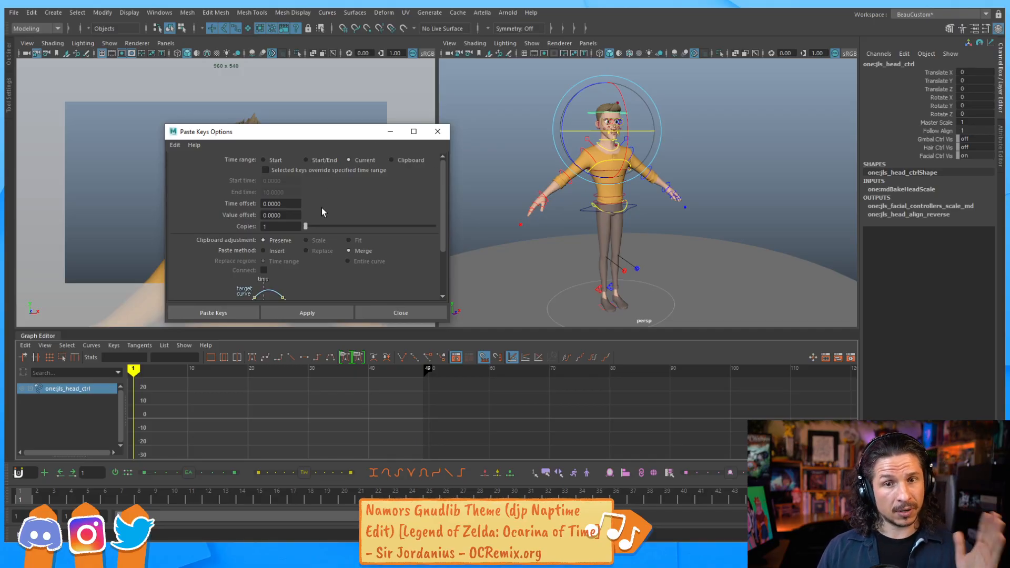
click(174, 146)
click(207, 154)
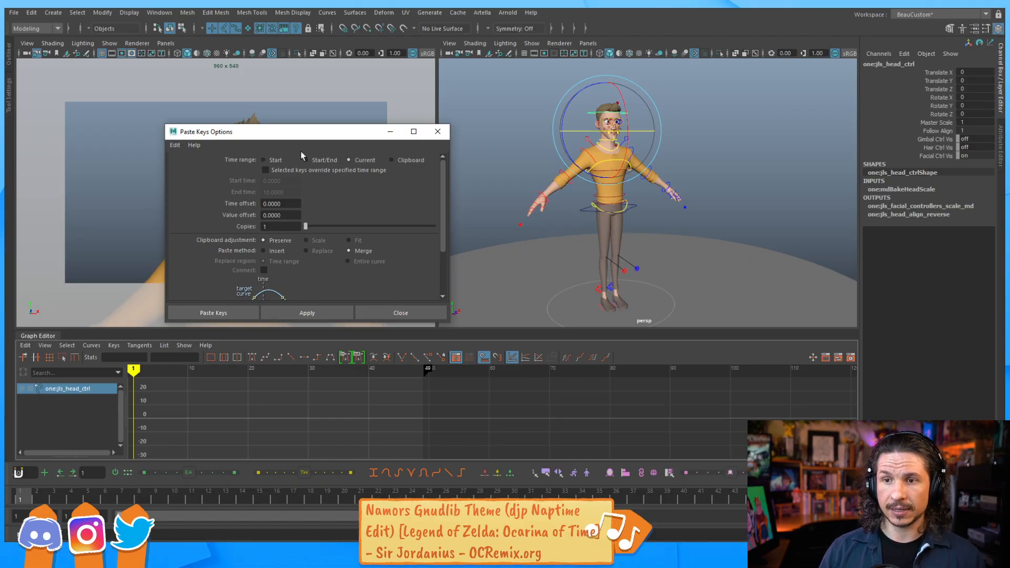
drag(449, 323, 516, 419)
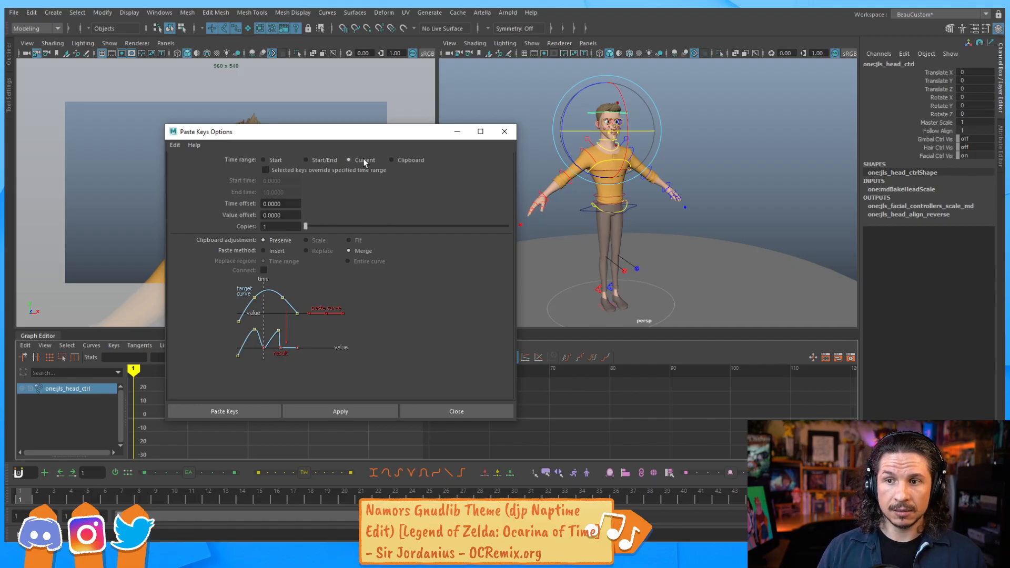
Create a polygon cube, scale it uniformly to about 57.5 and raise it to about 163 in Y, over the character's head.
drag(46, 496, 218, 466)
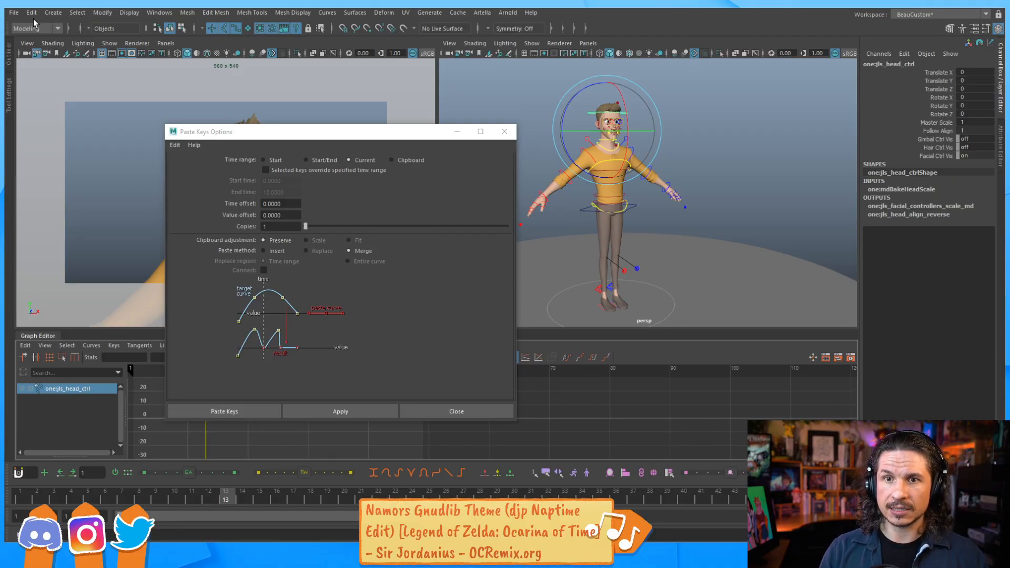
click(53, 12)
mouse_move(105, 50)
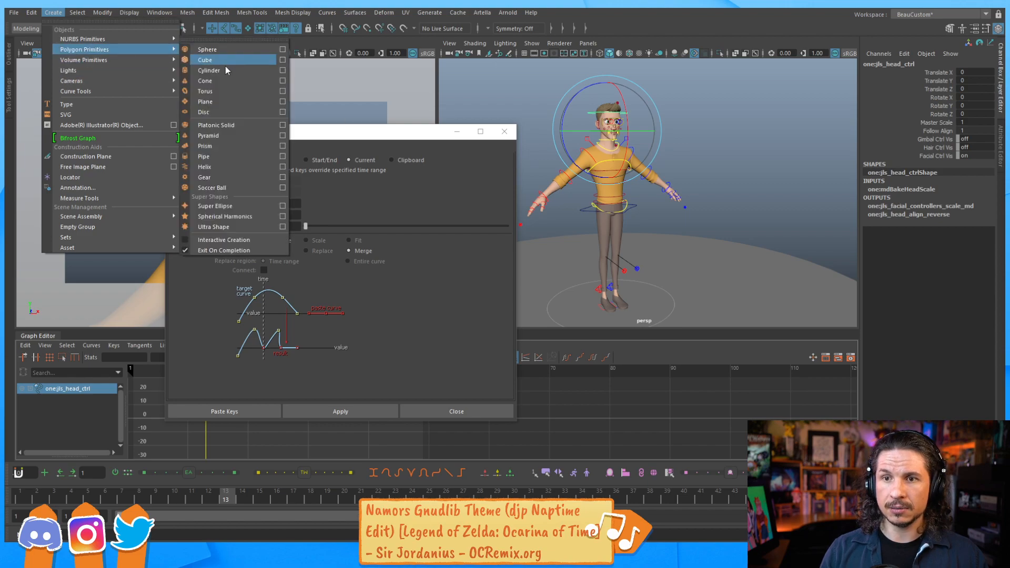
click(225, 58)
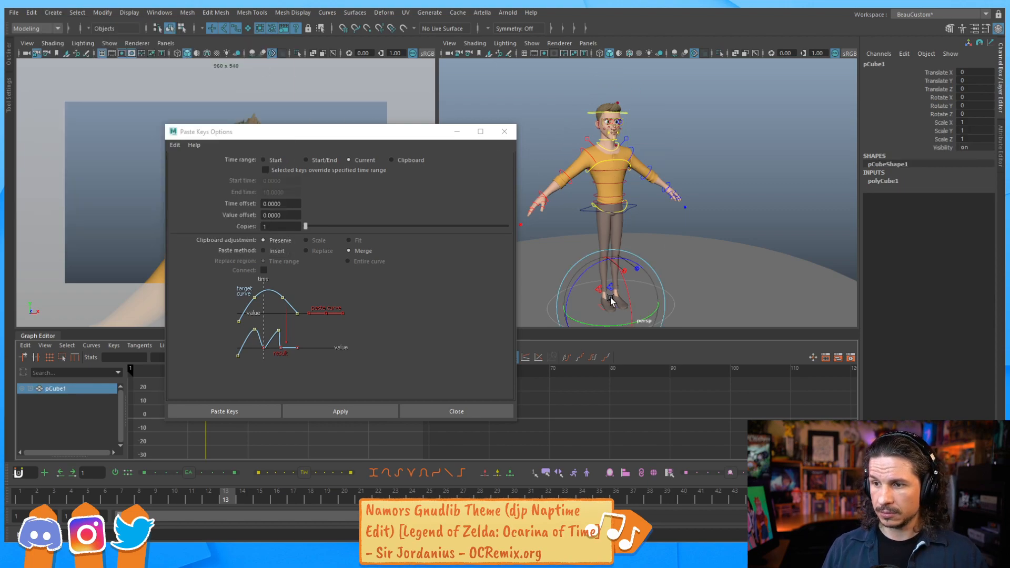
key(r)
drag(614, 307, 652, 300)
key(w)
drag(609, 255, 601, 77)
Key the cube at frame 1, and at frame 15 move it sideways to about 142 in X.
click(20, 494)
key(s)
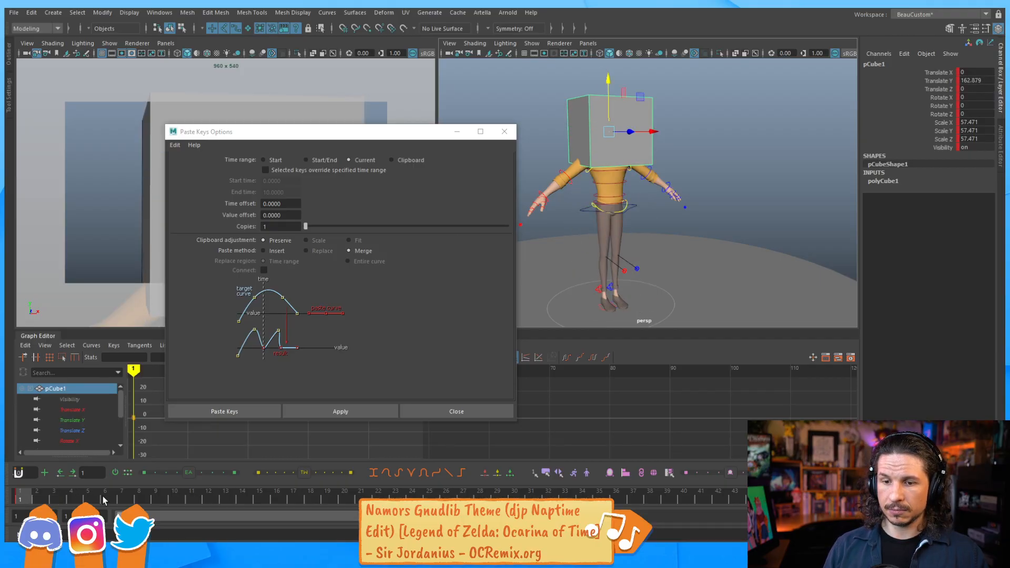
drag(20, 495, 263, 491)
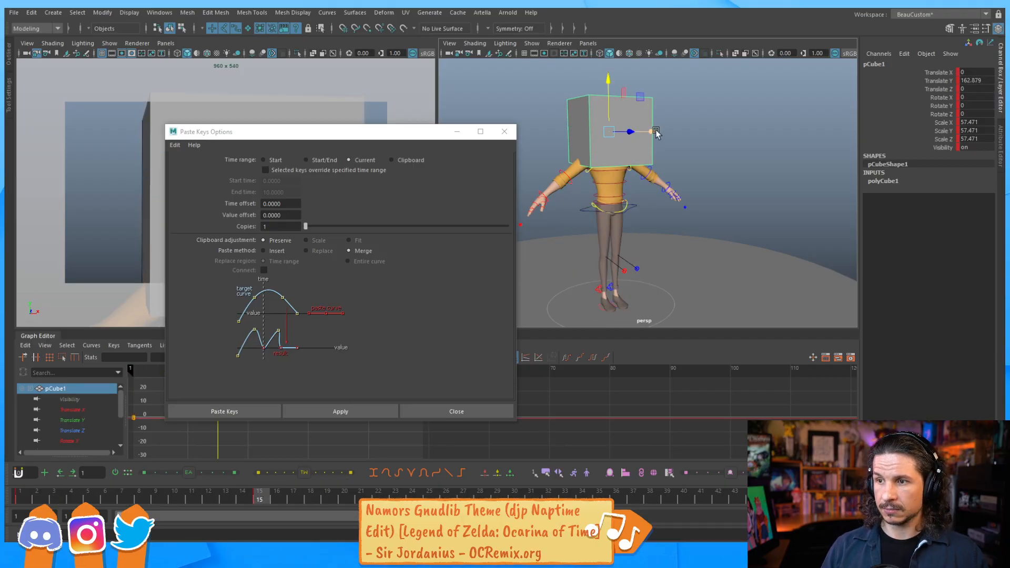
drag(639, 134, 776, 132)
At frame 31, lower the cube and move it back toward the character to about -5.6 in X.
drag(259, 495, 530, 494)
drag(754, 83, 752, 186)
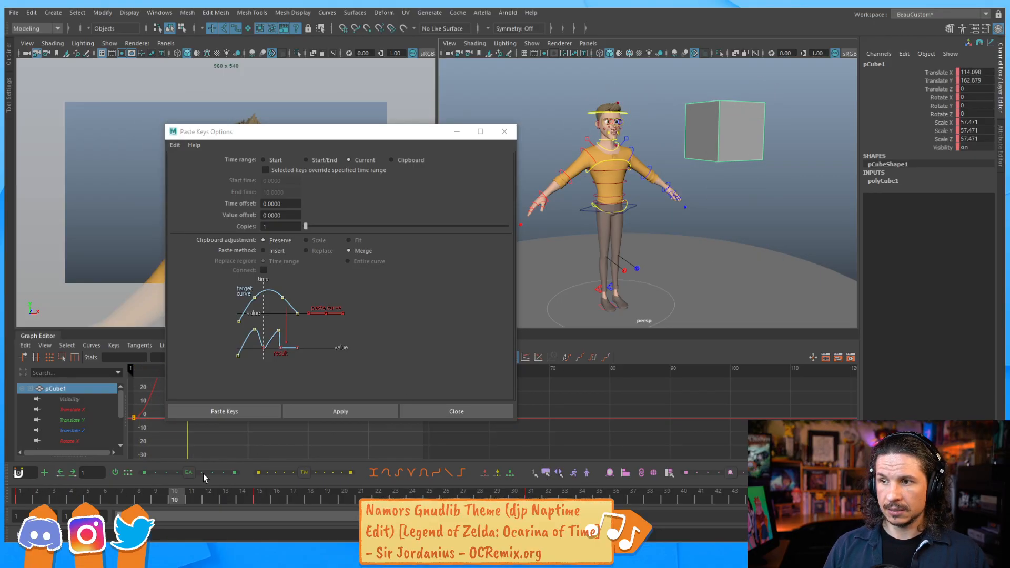
key(q)
click(543, 494)
click(530, 495)
key(w)
drag(789, 242, 659, 263)
Raise the frame 15 key on the cube's Translate Y curve to about 233 in the Graph Editor.
drag(138, 495, 201, 447)
drag(345, 129, 546, 100)
click(93, 420)
key(f)
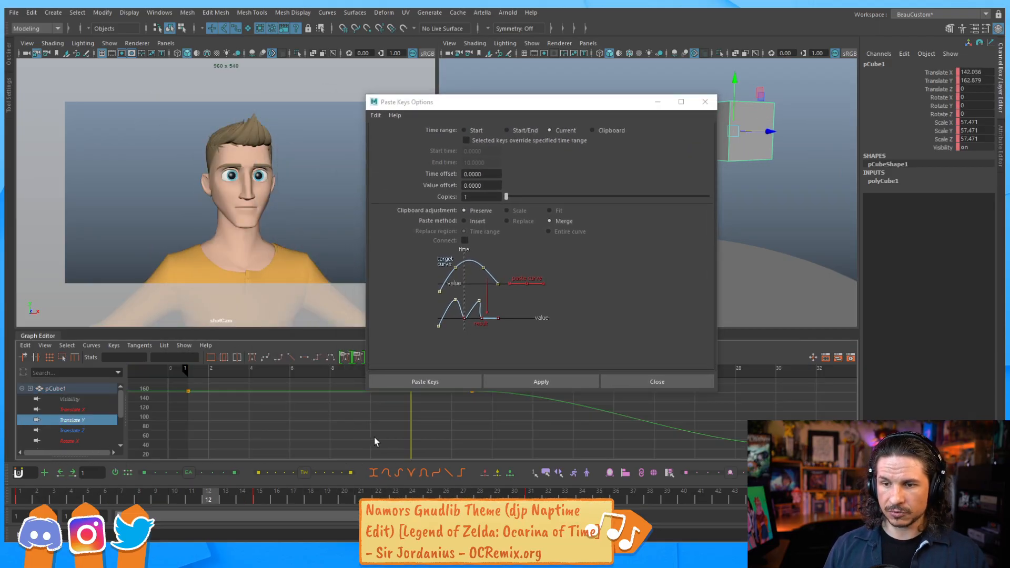
drag(399, 426, 342, 390)
middle_drag(342, 391, 348, 358)
key(f)
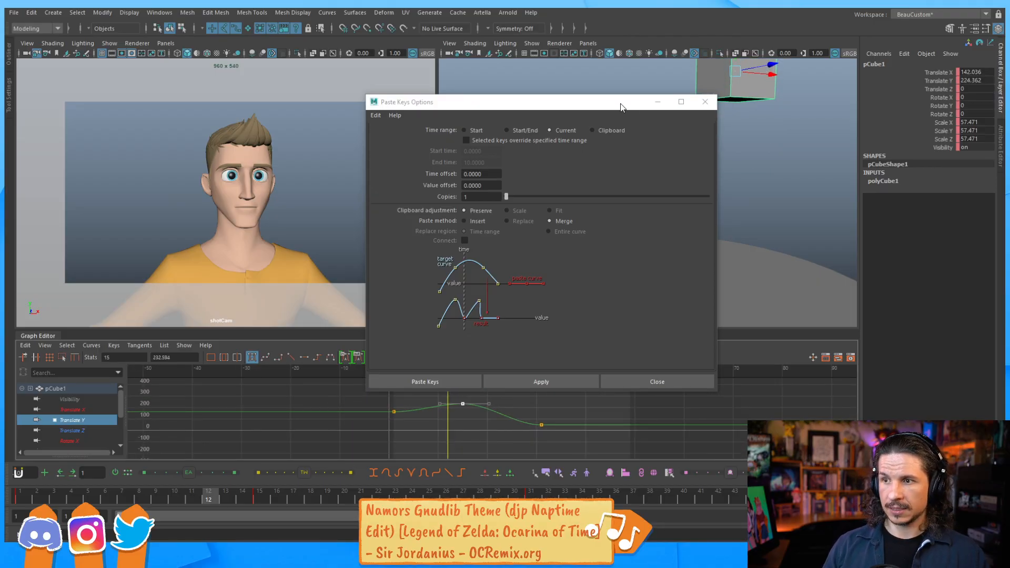
Move the current time to frame 27 and copy all keys of the cube's Translate X curve.
drag(621, 107, 439, 52)
drag(24, 491, 473, 368)
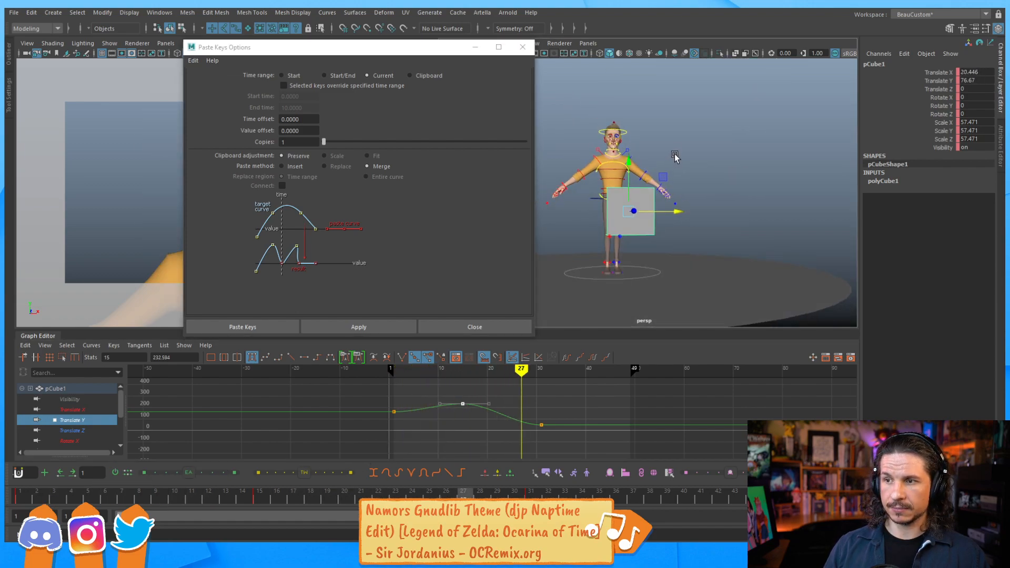
alt+middle_drag(674, 159, 686, 205)
click(72, 409)
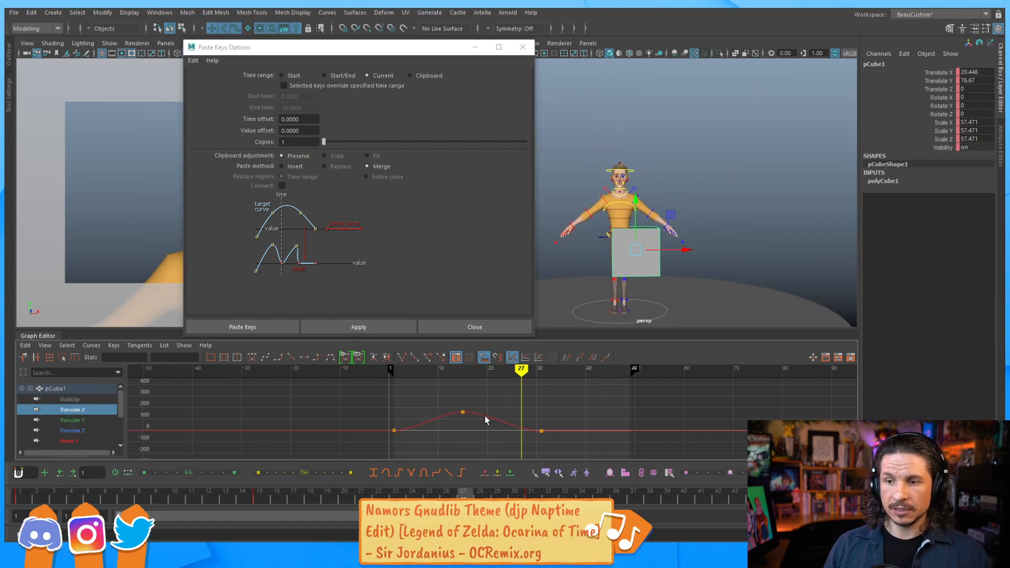
click(483, 420)
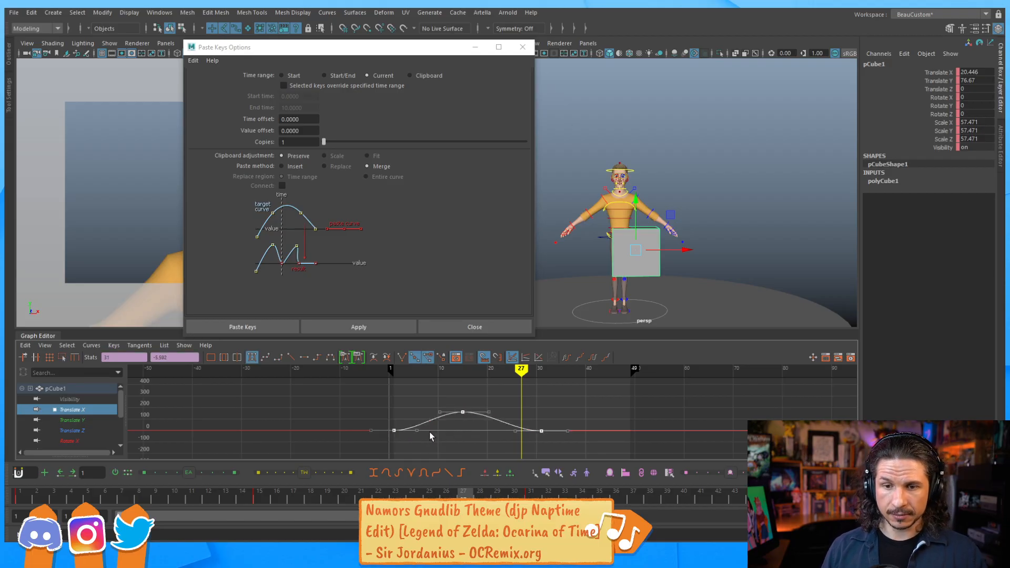
click(28, 345)
click(60, 399)
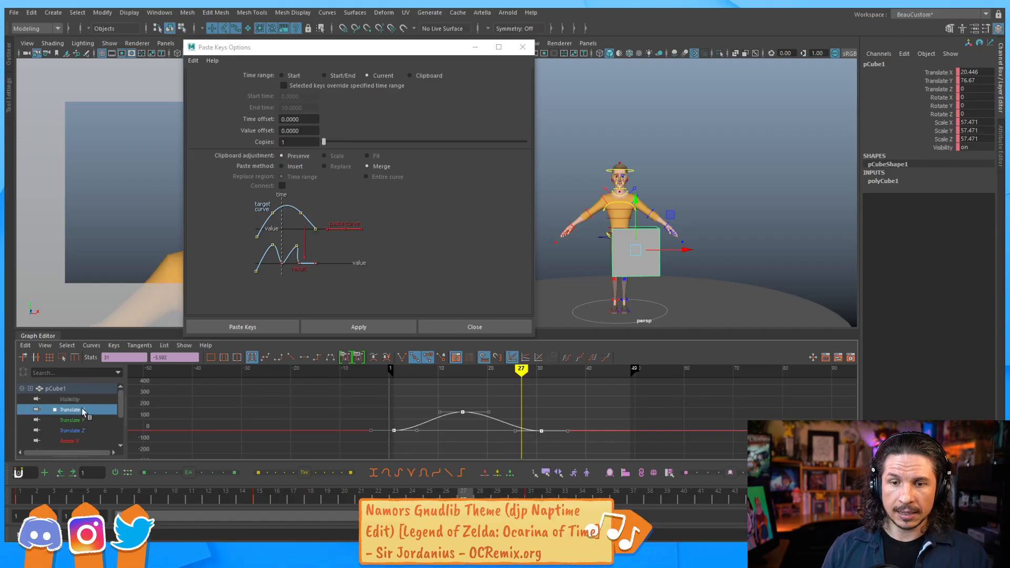
Paste the copied keys onto the cube's Rotate X curve at frame 27 and select the first pasted key.
click(83, 440)
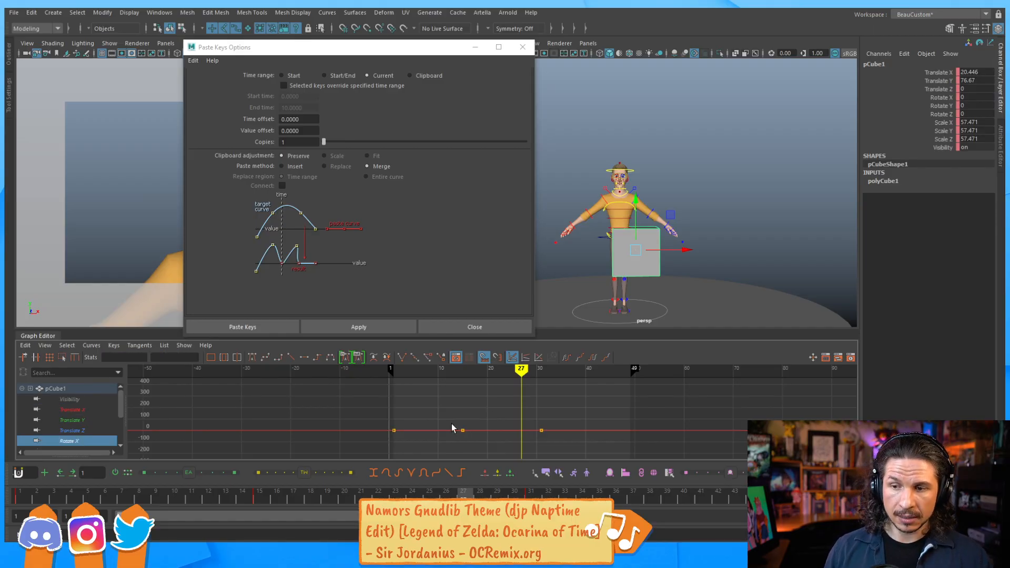
click(477, 430)
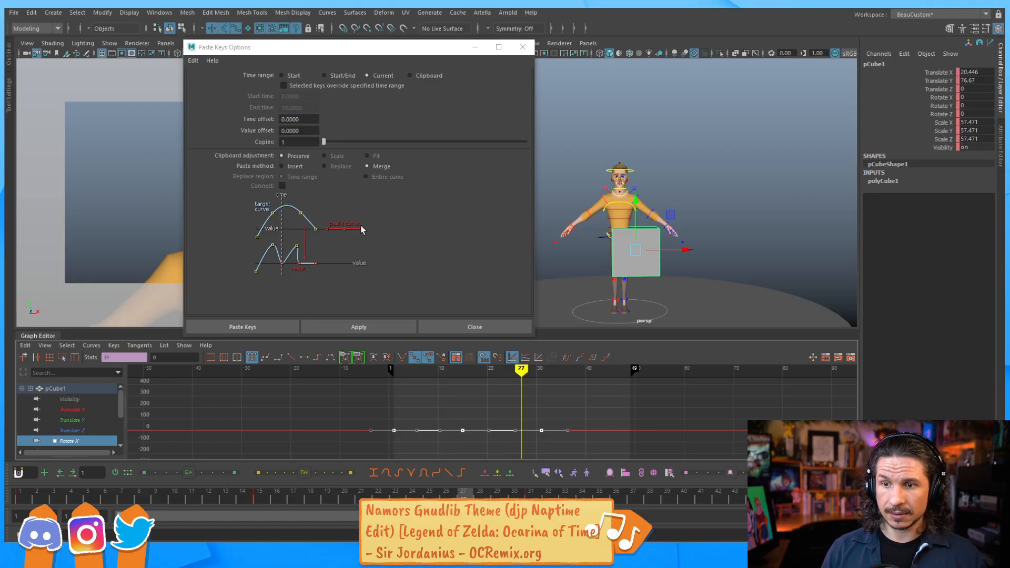
click(373, 325)
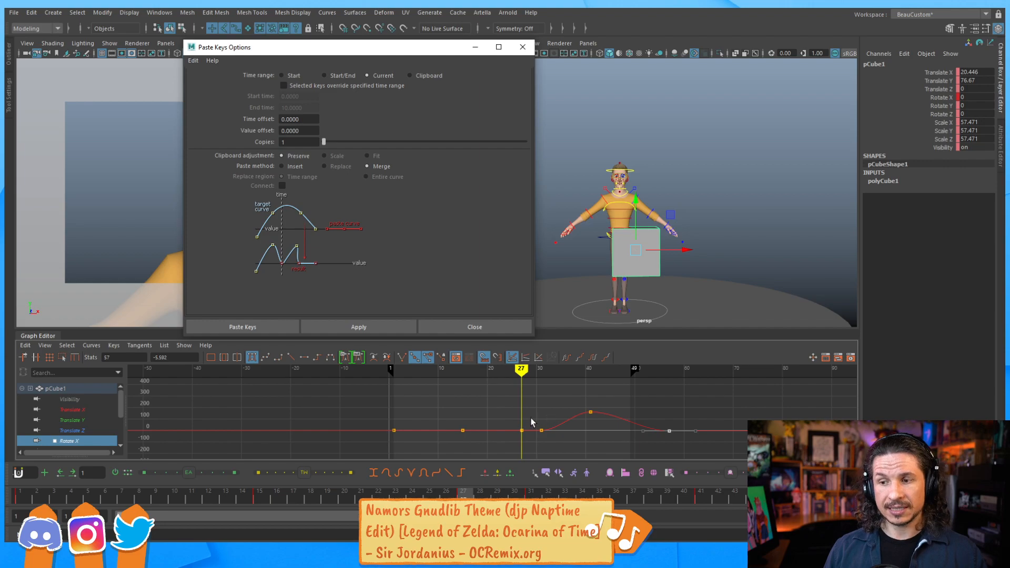
drag(512, 417, 528, 448)
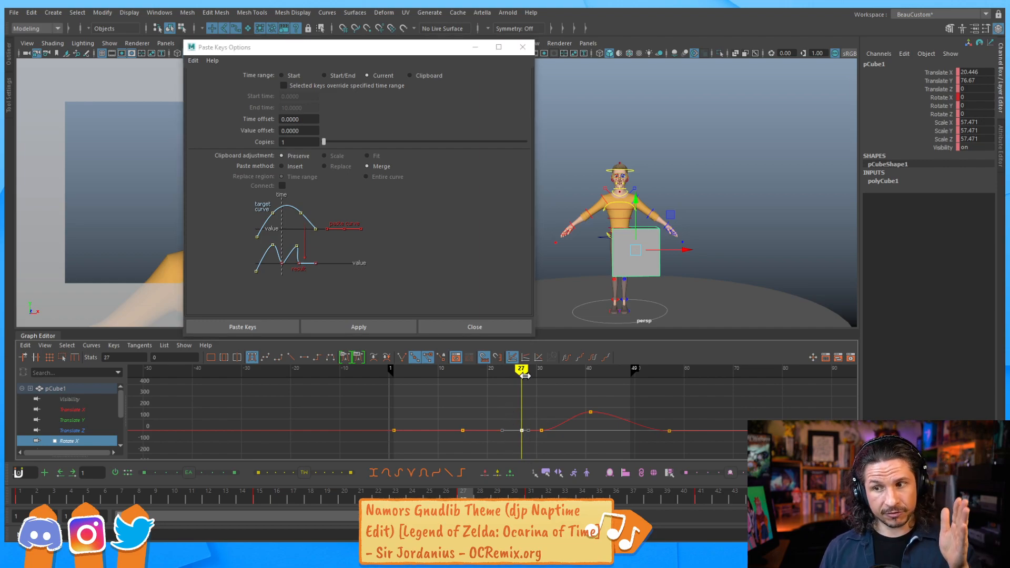
mouse_move(524, 377)
mouse_down()
mouse_move(512, 377)
mouse_move(521, 374)
mouse_up()
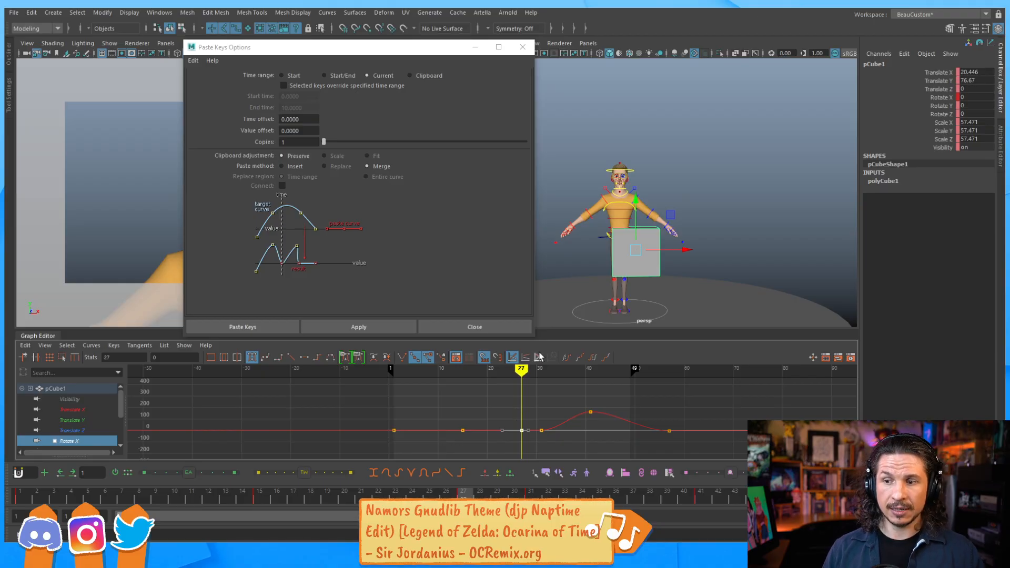
Undo the frame 27 paste and apply the copied keys to the Rotate X curve at frame 1.
key(ctrl+z)
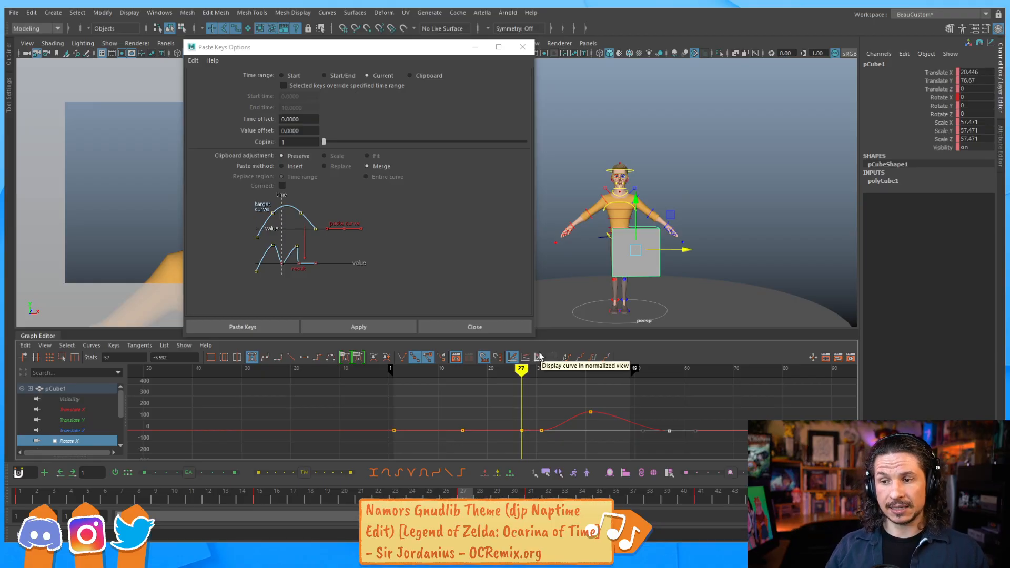
click(539, 357)
mouse_move(521, 369)
mouse_down()
mouse_move(384, 364)
mouse_move(393, 369)
mouse_up()
click(363, 326)
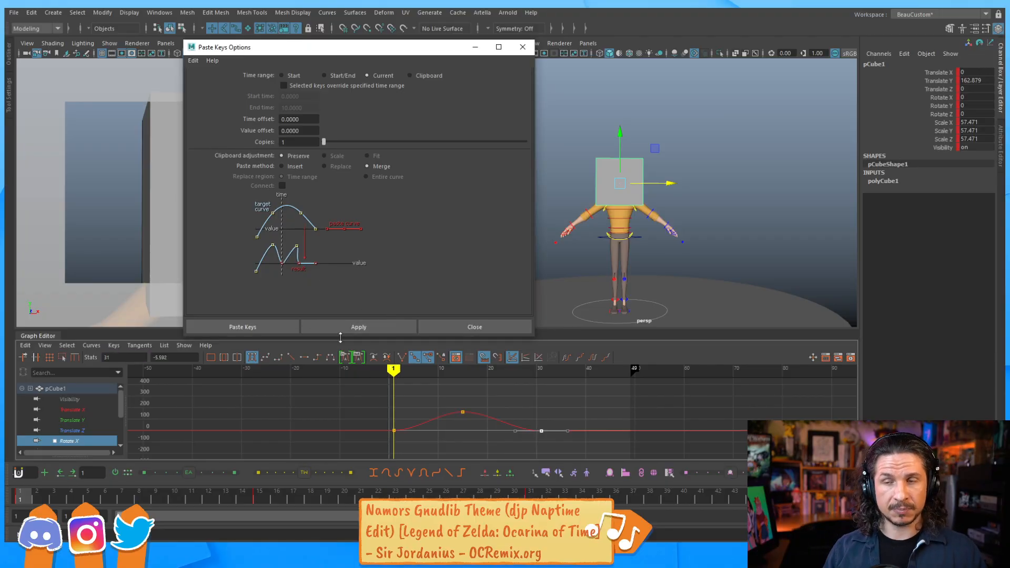
Compare the Start, Start/End and Clipboard time ranges in the paste options, ending with Current.
click(293, 76)
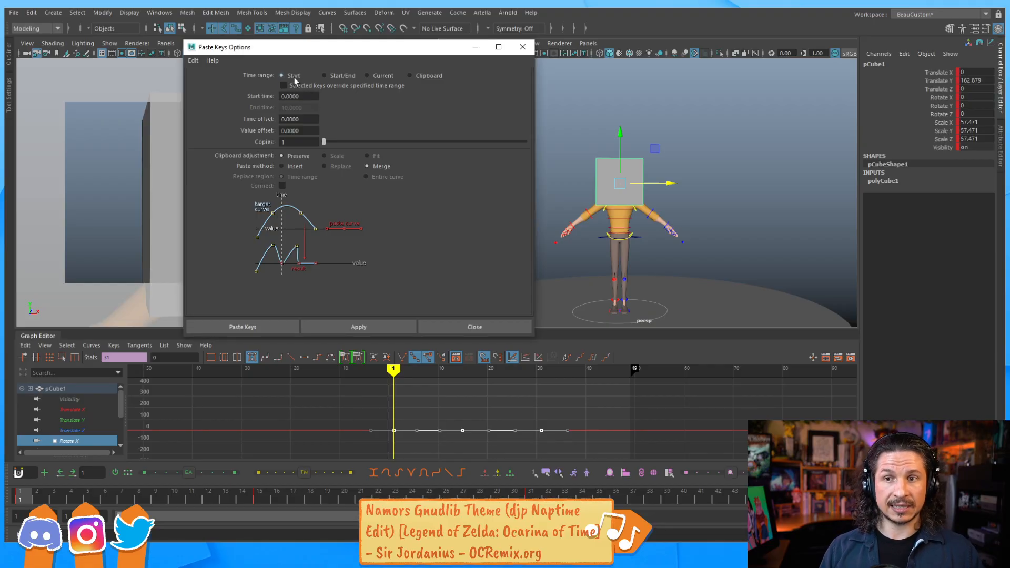
click(324, 76)
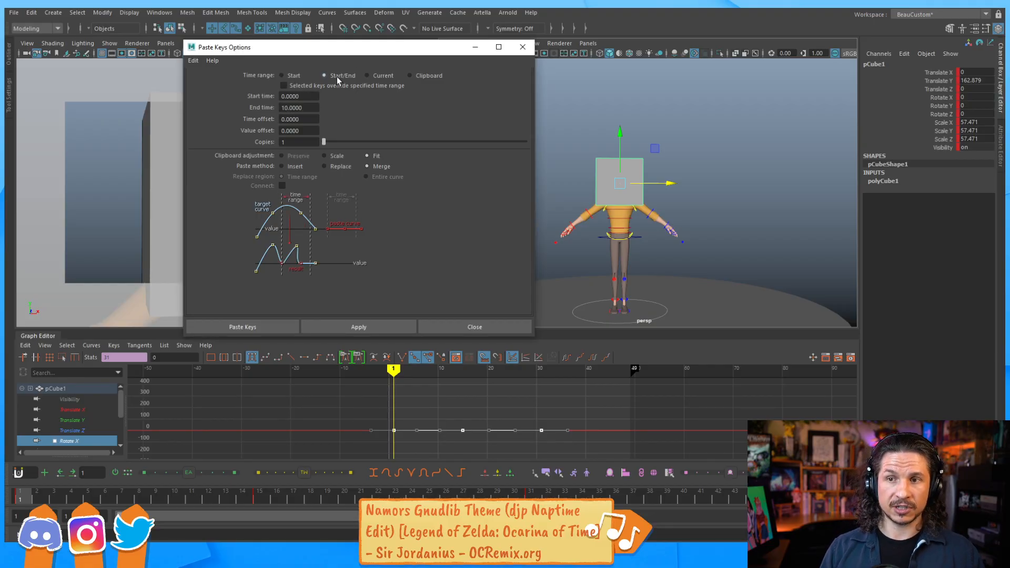
click(408, 76)
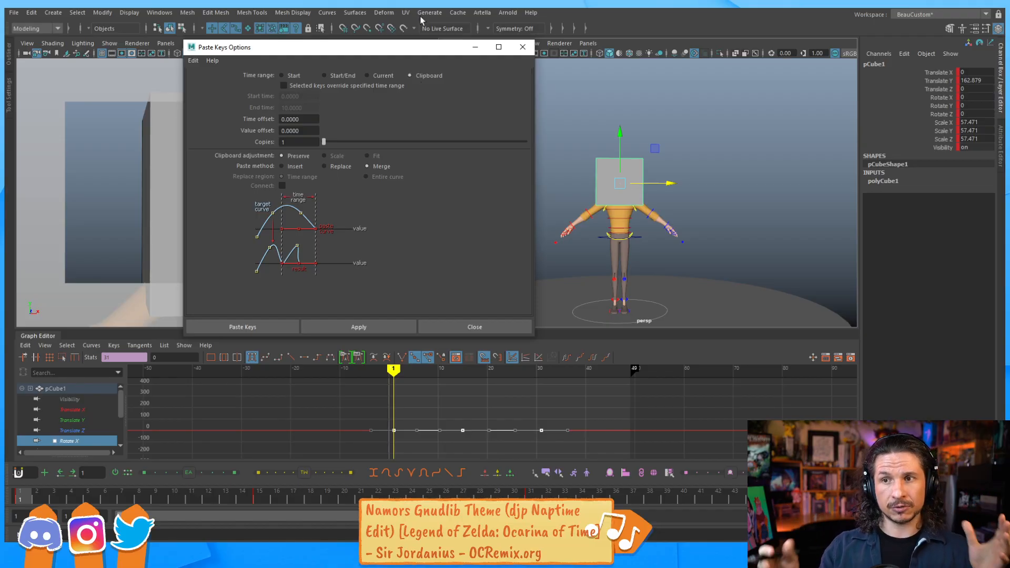
click(390, 75)
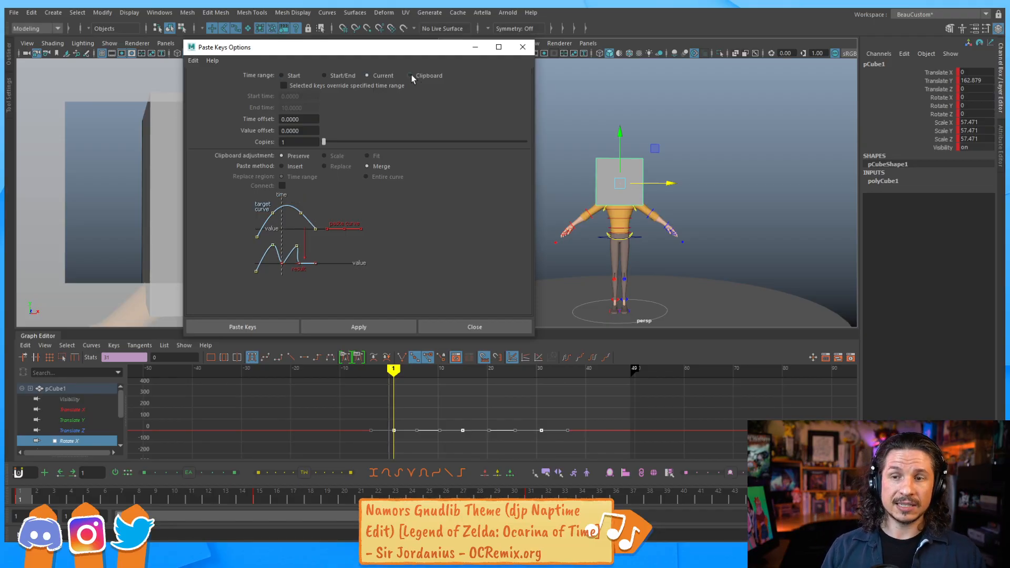
Move the current time to frame 12 and review the Time offset, Value offset and Copies settings in the paste options.
drag(392, 371, 450, 369)
drag(447, 370, 449, 371)
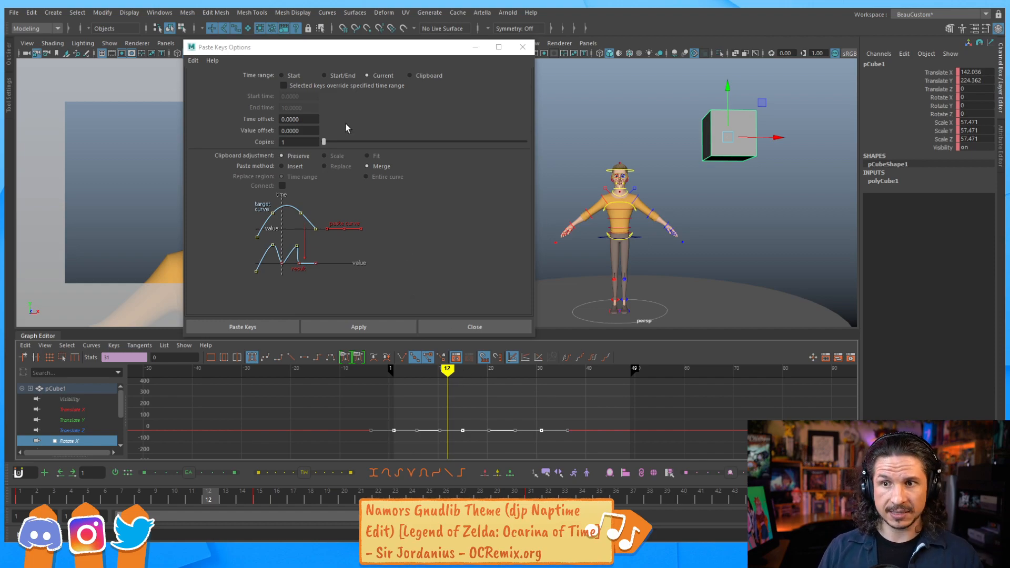
click(306, 121)
key(Tab)
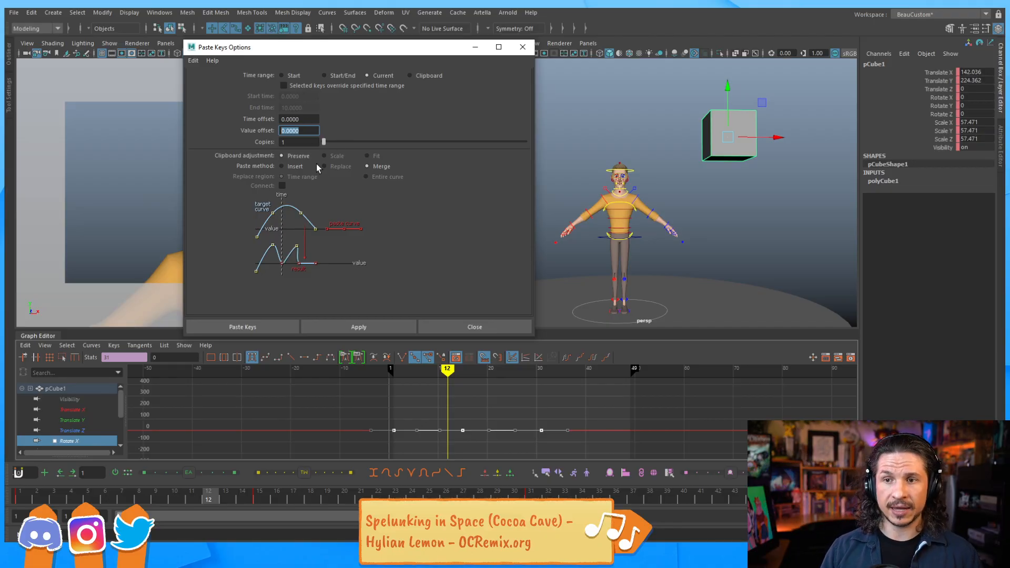
key(Tab)
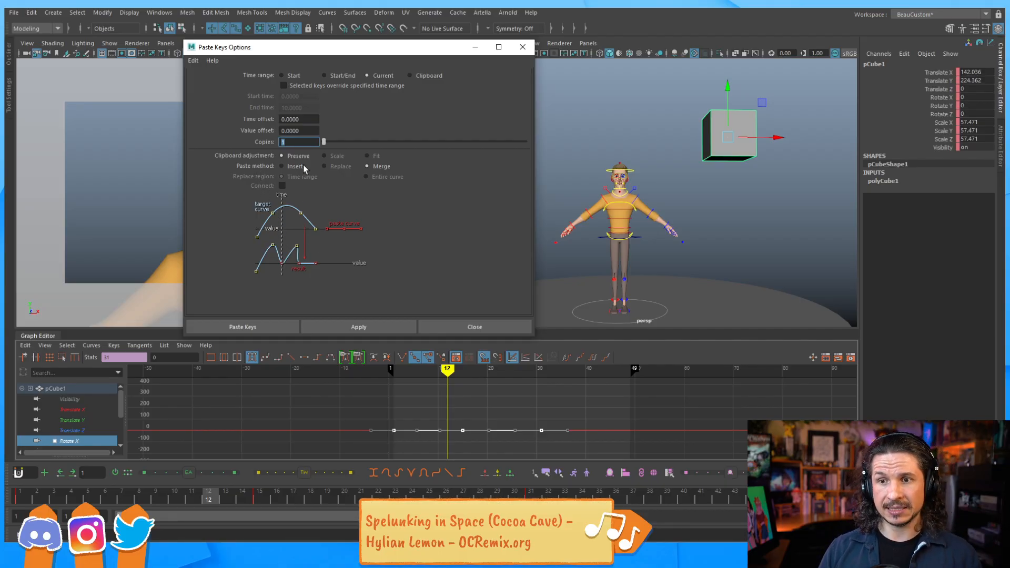
Set the paste method to Insert and paste the copied keys onto the Rotate X curve at frame 8.
click(282, 166)
click(381, 167)
click(297, 168)
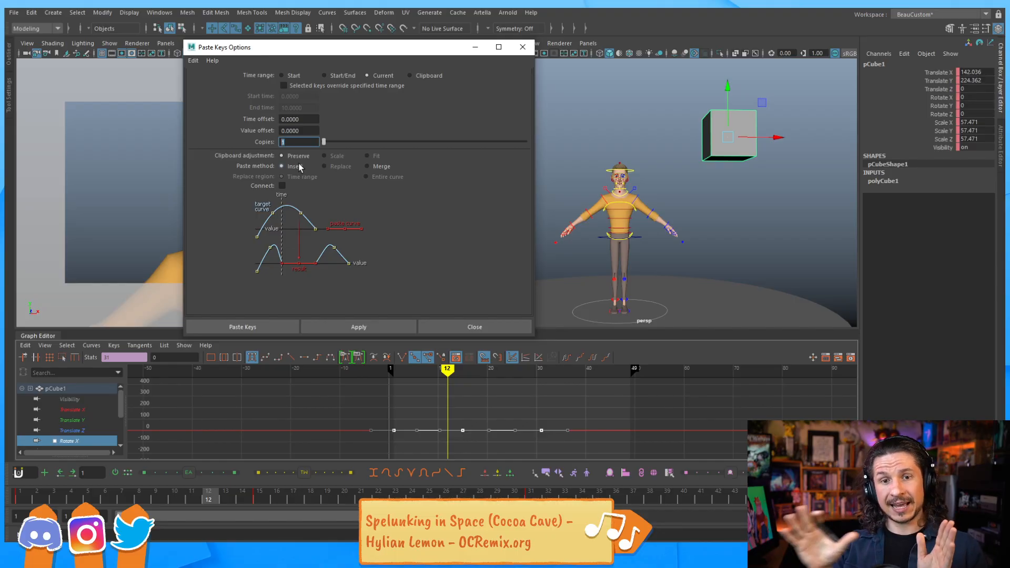
drag(411, 371, 426, 372)
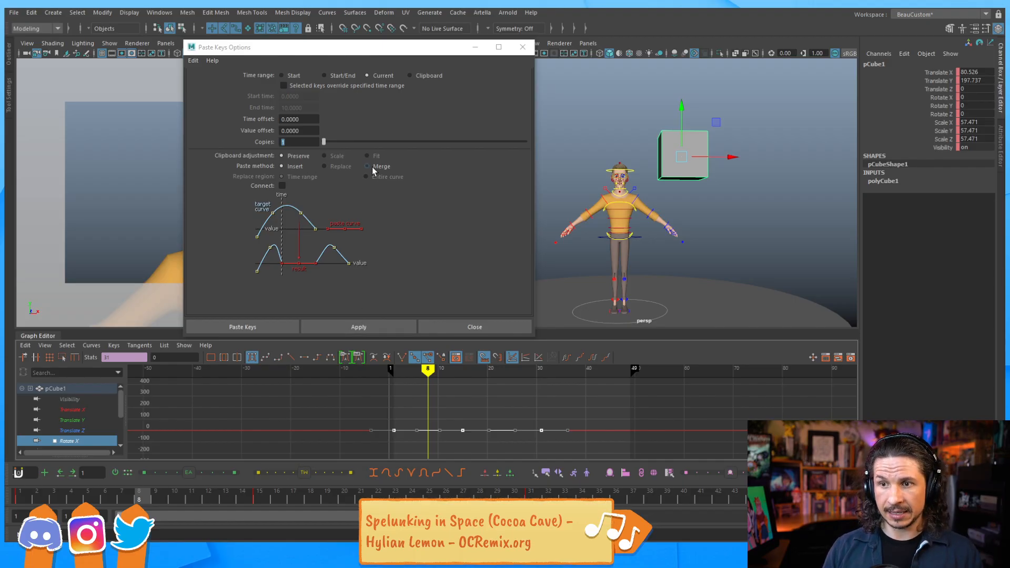
click(365, 328)
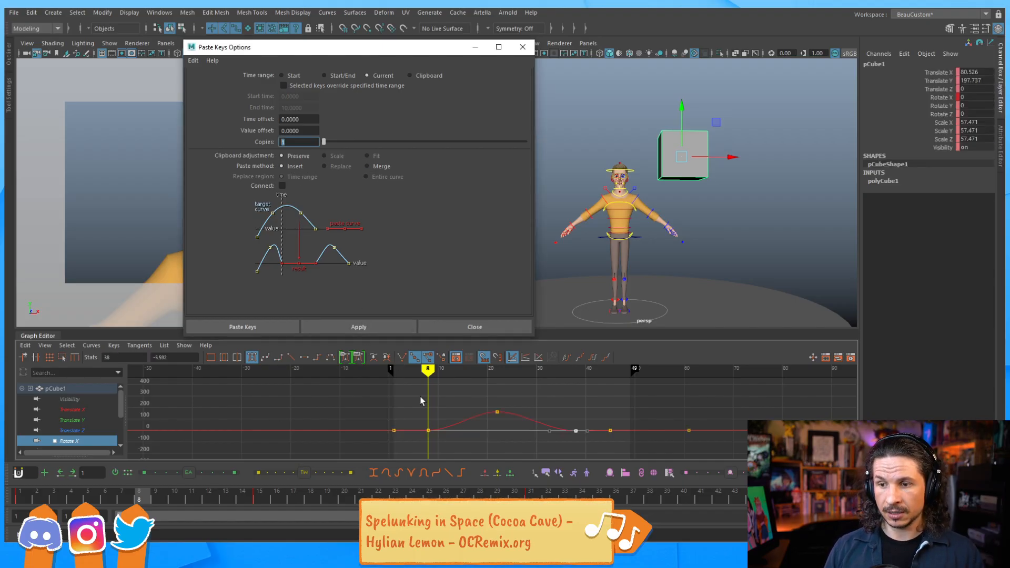
Inspect the inserted keys and the original keys pushed after them on the Rotate X curve by selecting each group.
drag(410, 392, 586, 456)
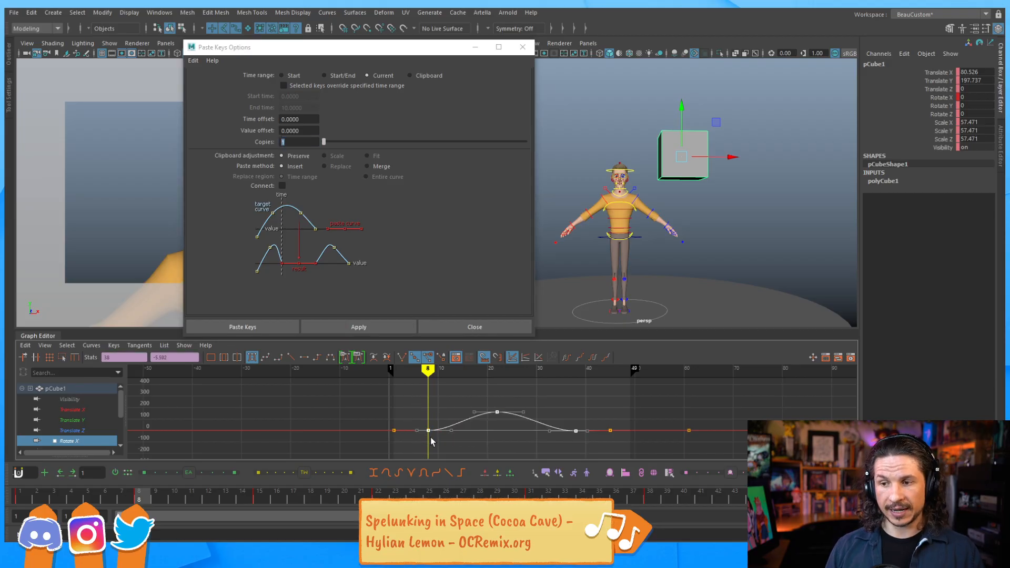
drag(591, 404, 689, 447)
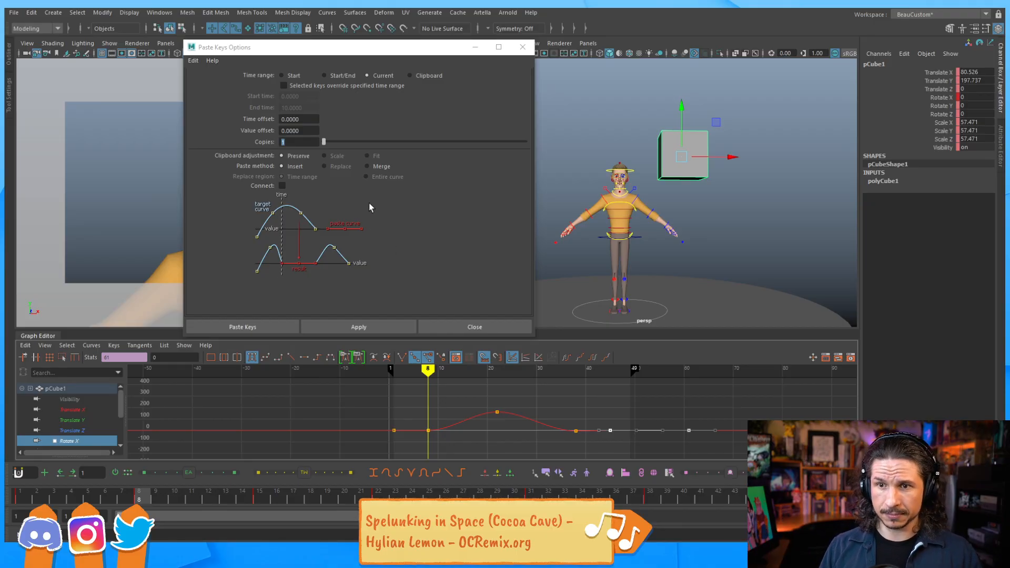
key(ctrl+z)
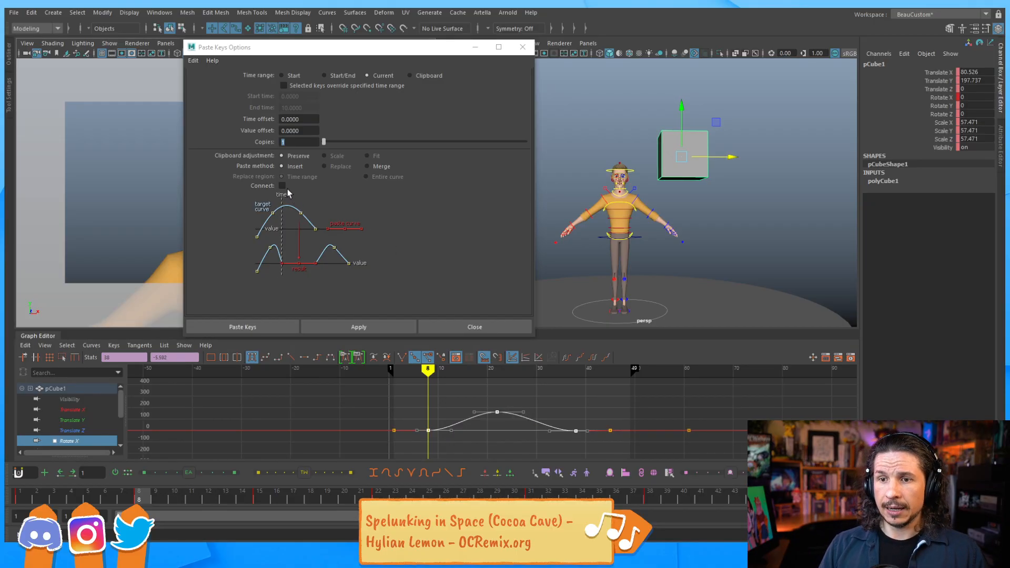
Compare the Insert method's preview diagram with Connect on and off, ending with Connect off.
click(282, 187)
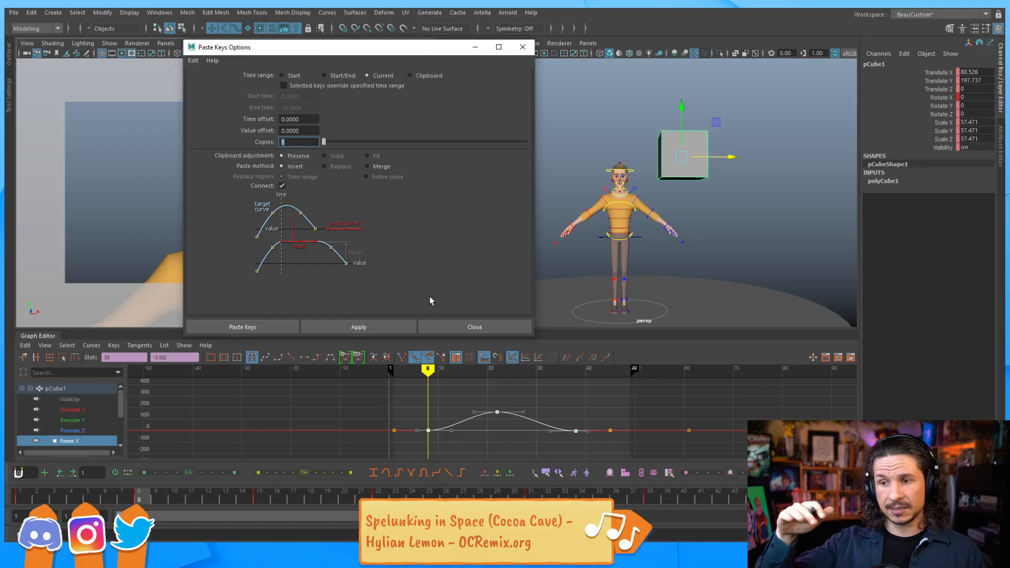
click(282, 187)
click(282, 187)
click(283, 186)
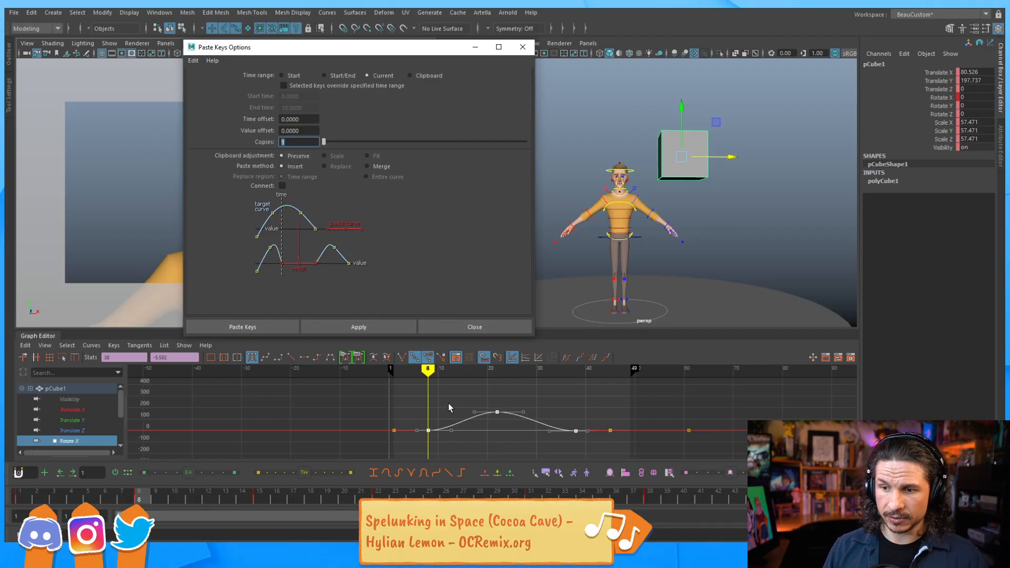
Deselect the keys and undo the frame 8 insert on the Rotate X curve.
click(449, 415)
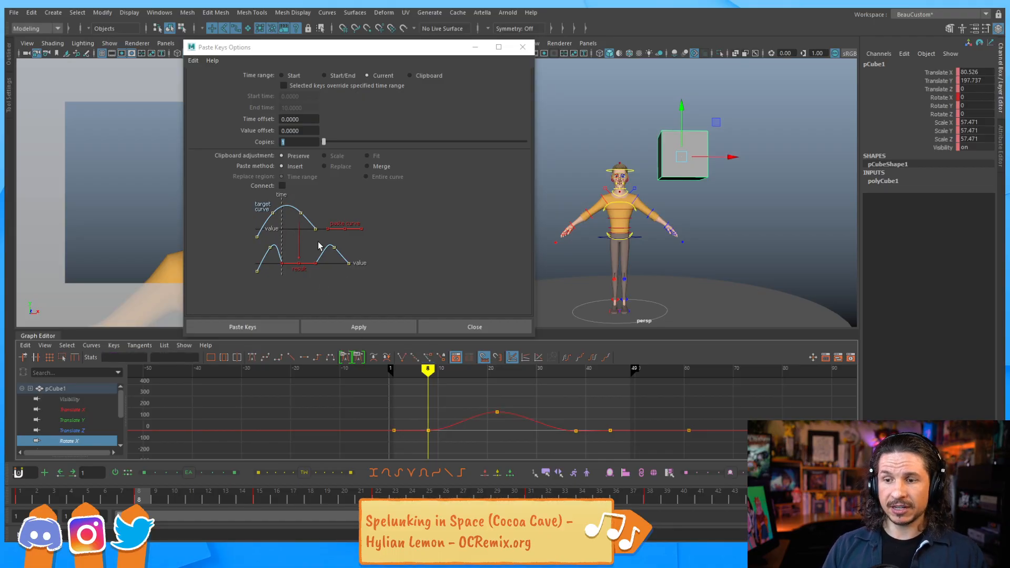
click(456, 422)
key(ctrl+z)
key(ctrl+z)
key(ctrl+z)
key(ctrl+z)
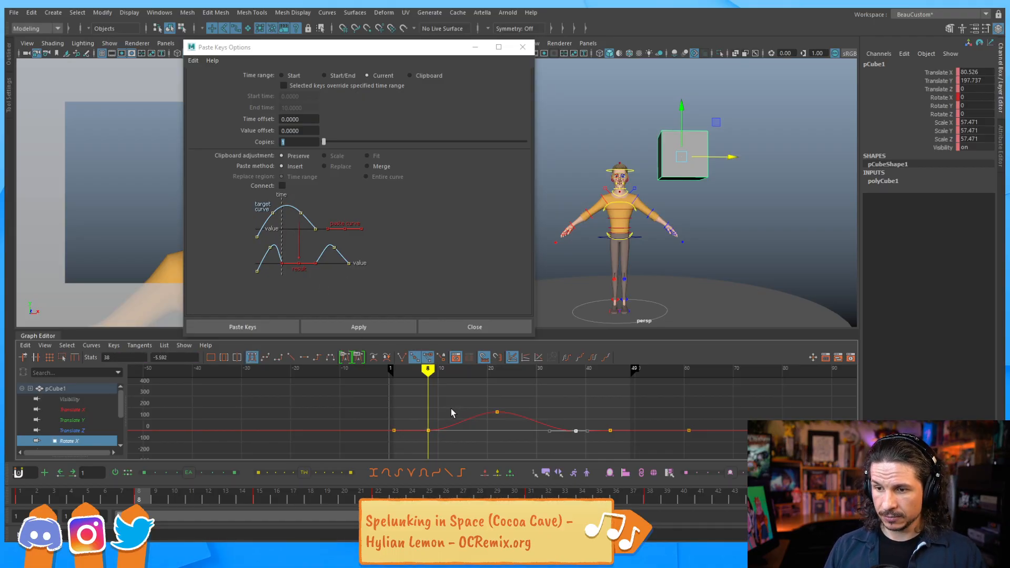
Raise all Rotate X keys to a value of about 269 and insert the copied keys at frame 8 without Connect.
drag(365, 402, 551, 451)
shift+middle_drag(462, 414, 460, 384)
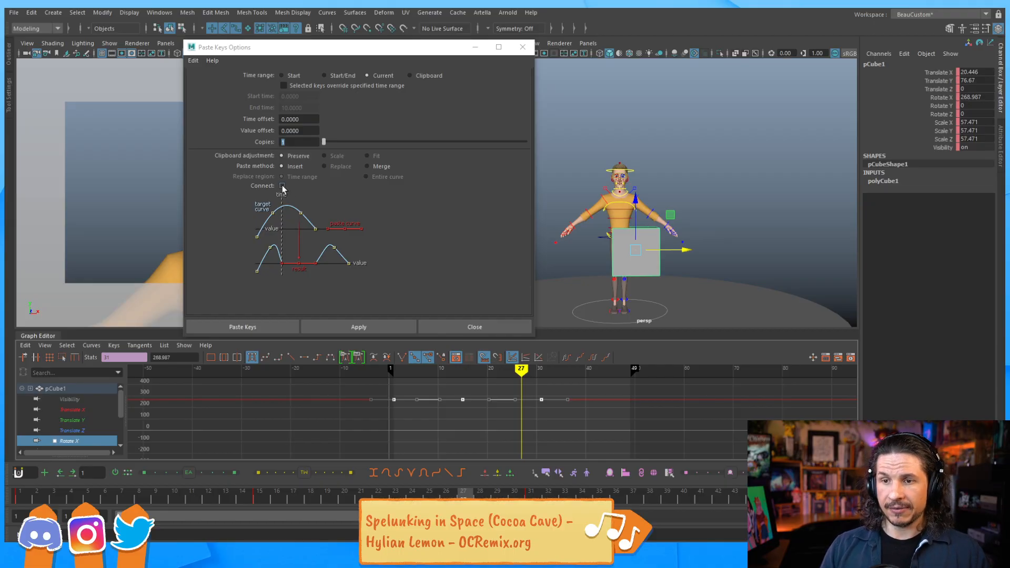
click(427, 370)
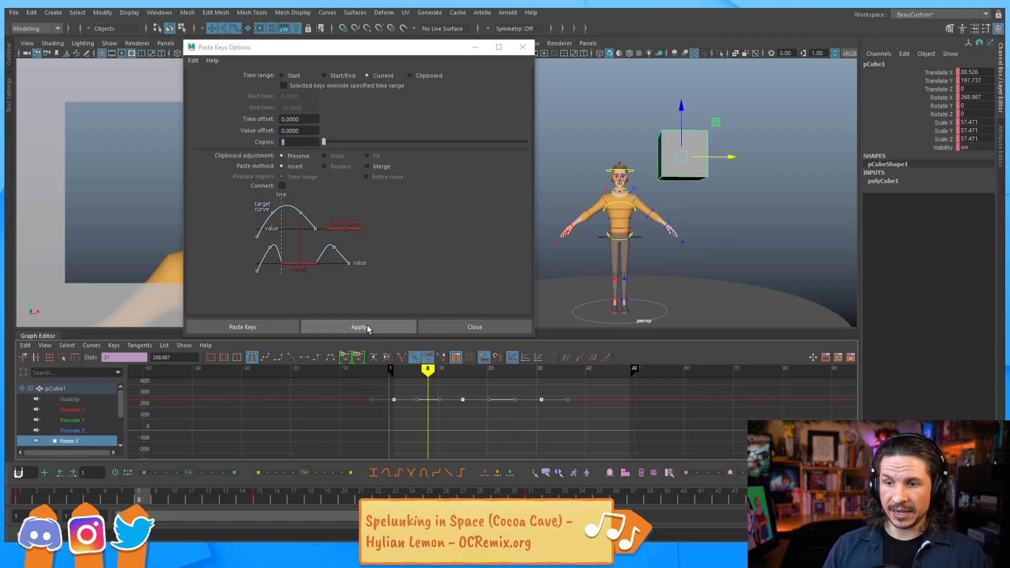
click(359, 326)
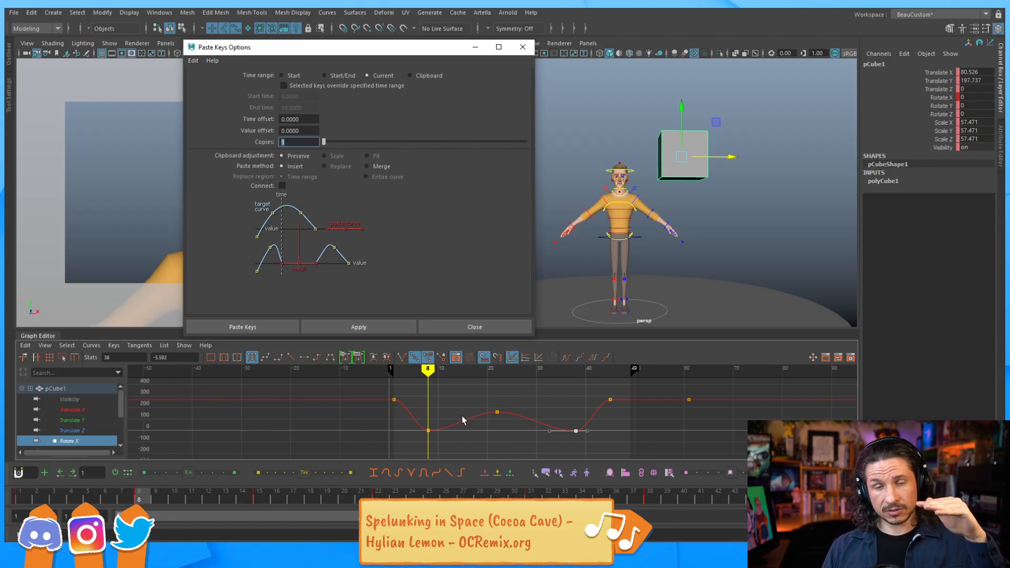
Undo the unconnected paste and insert the copied keys at frame 8 with Connect enabled, selecting the first pasted key.
drag(420, 439, 599, 410)
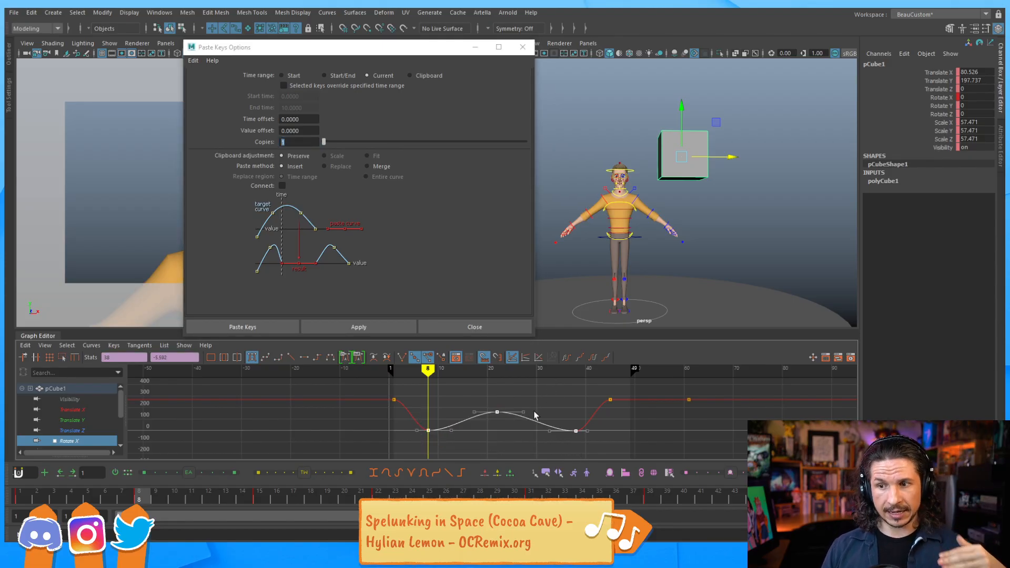
key(ctrl+z)
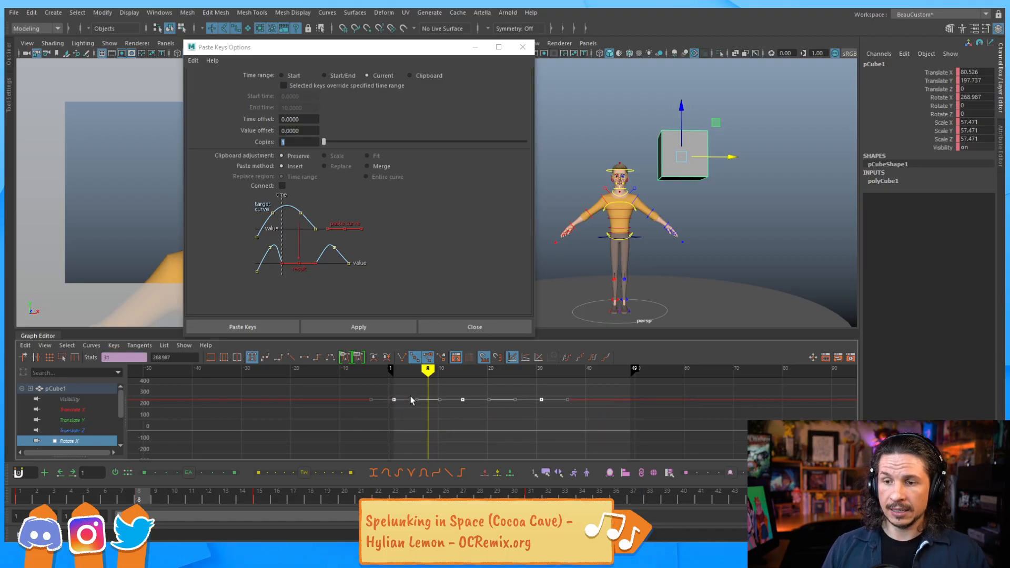
click(282, 186)
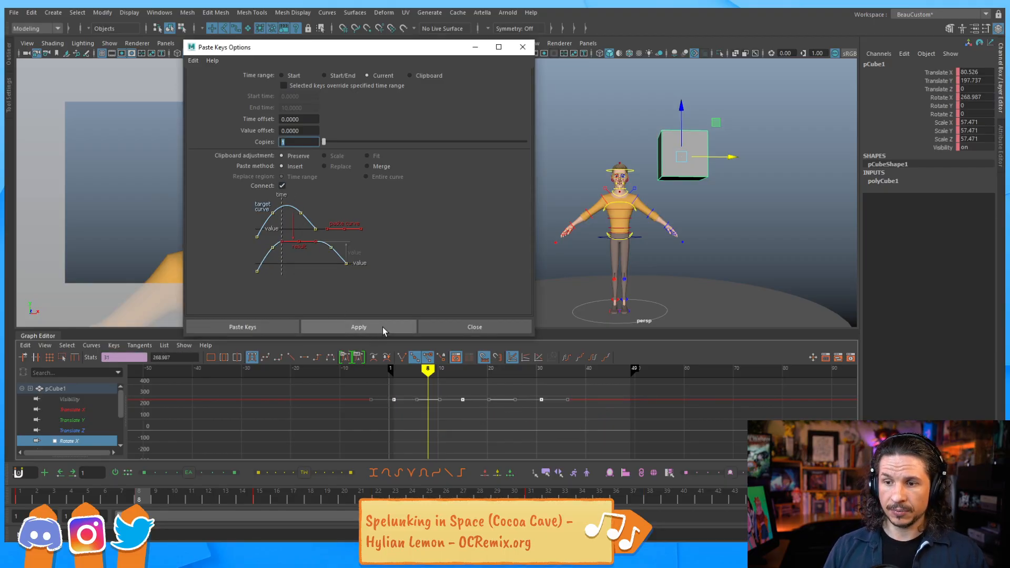
click(381, 327)
click(427, 400)
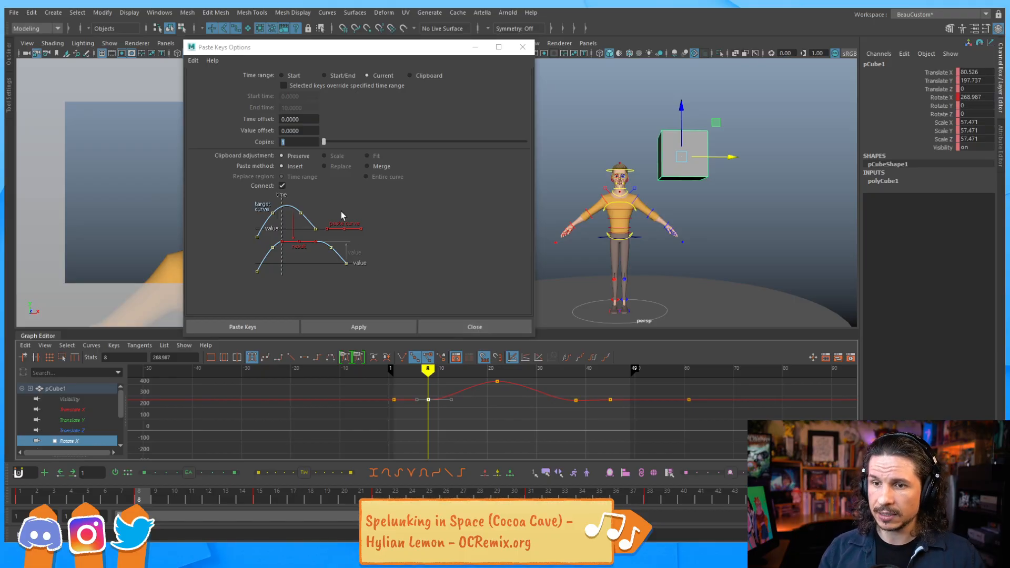
Turn off Connect, then undo the connected paste and the raising of the Rotate X keys.
click(282, 186)
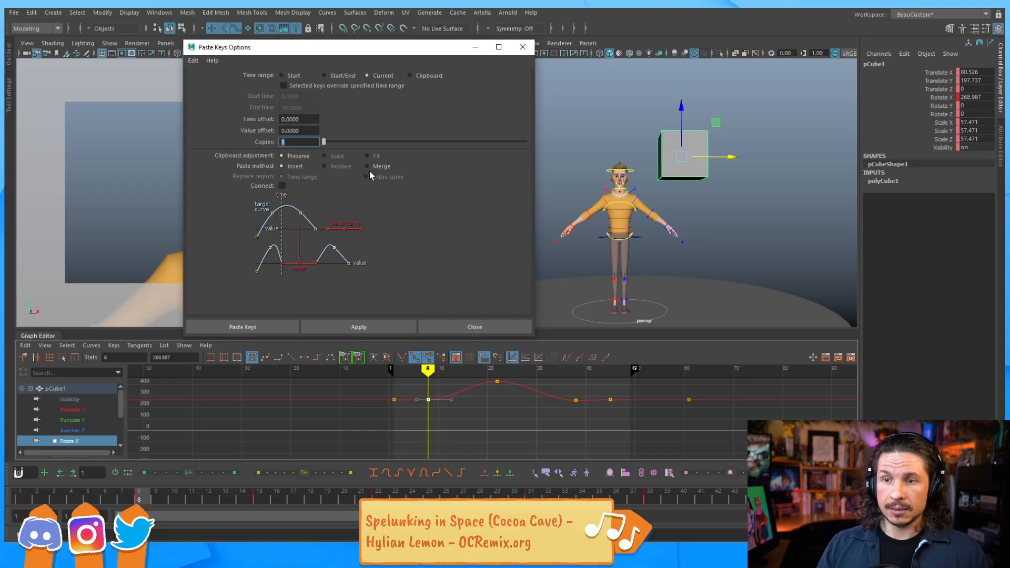
click(459, 419)
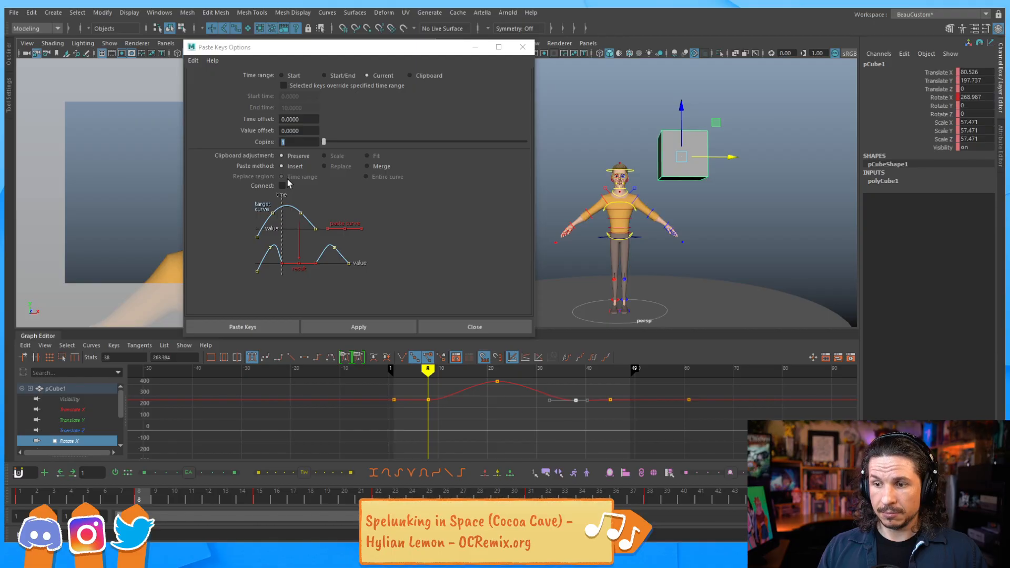
key(ctrl+z)
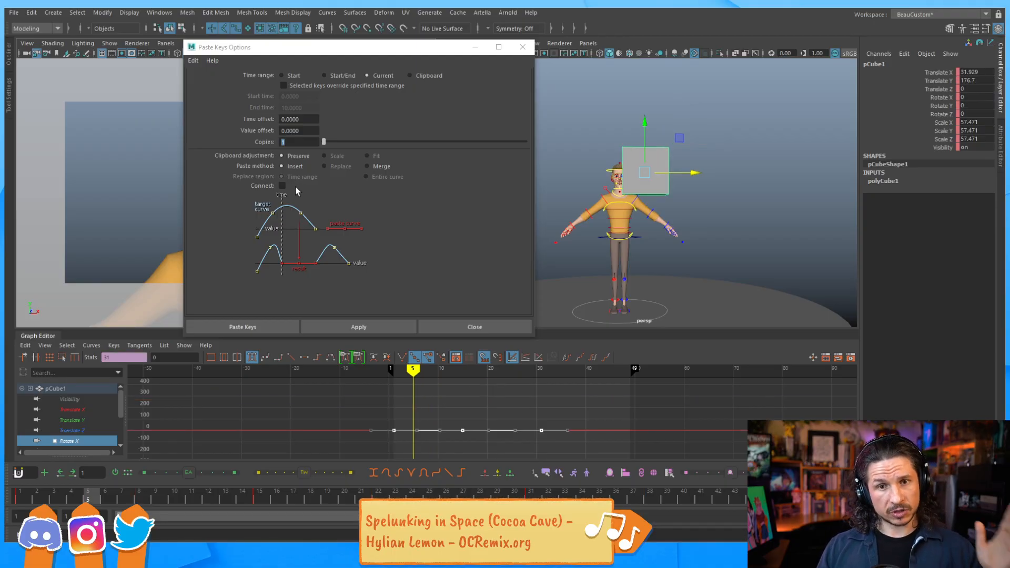
Set the paste method to Merge and paste the copied keys onto the Rotate X curve at frame 1.
click(367, 167)
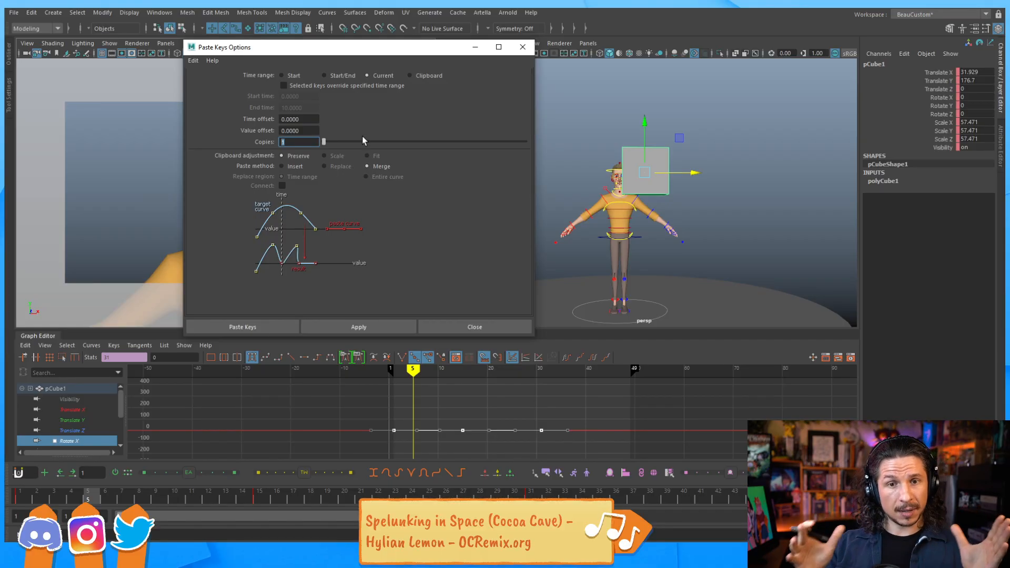
drag(42, 491, 28, 499)
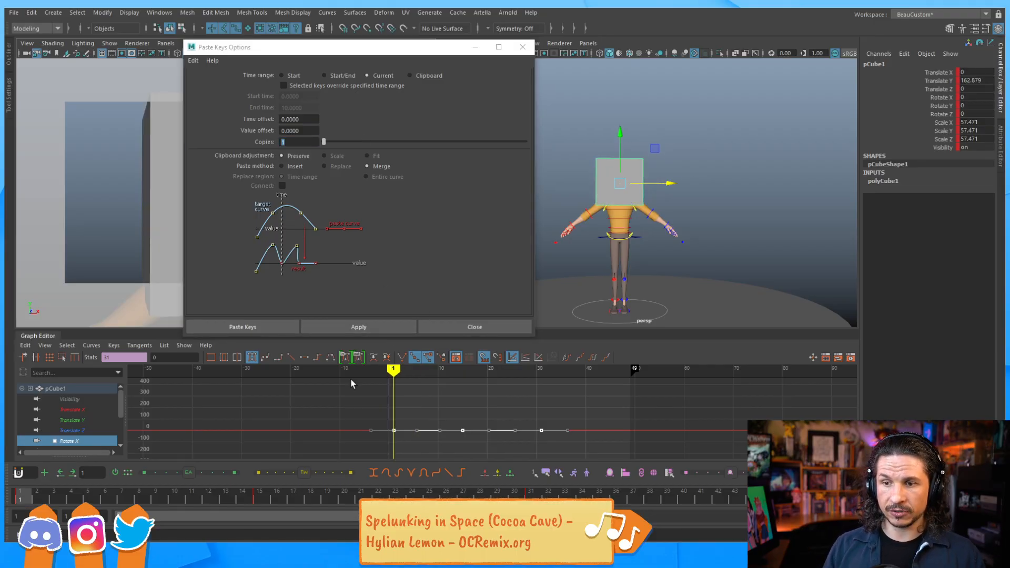
click(363, 323)
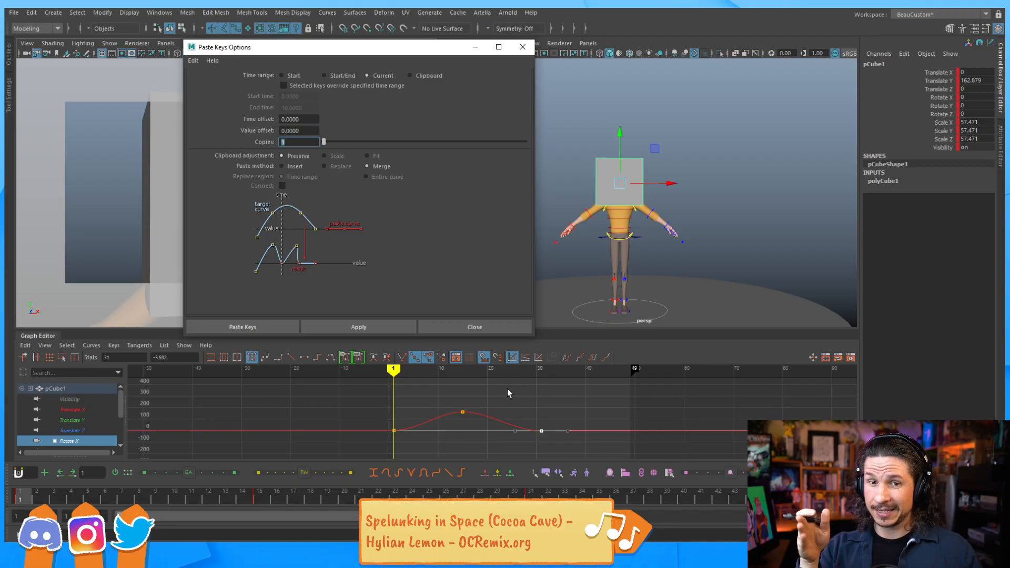
Undo the frame 1 merge and paste the copied keys with Merge at frame 2 instead.
key(ctrl+z)
click(398, 371)
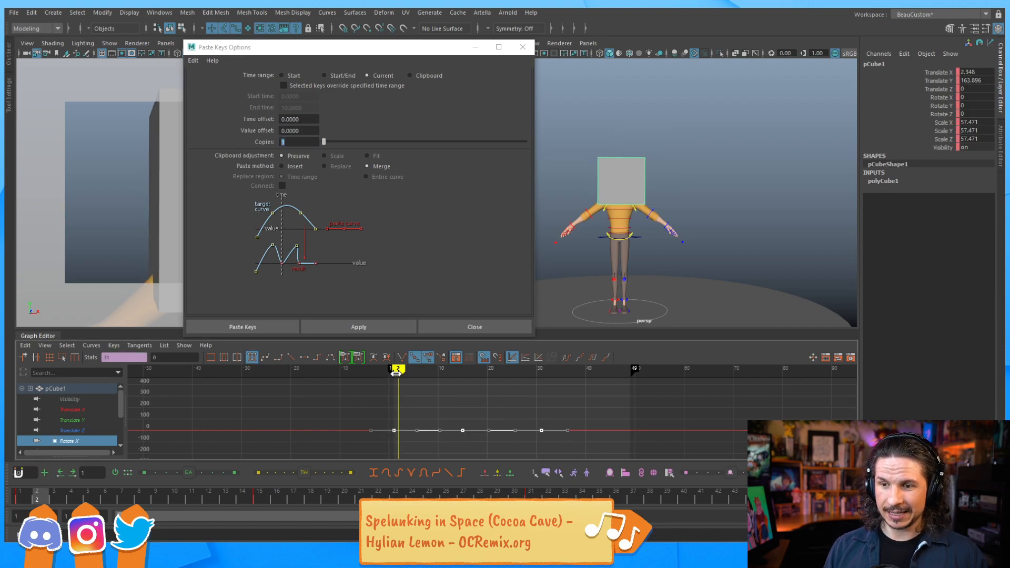
click(364, 328)
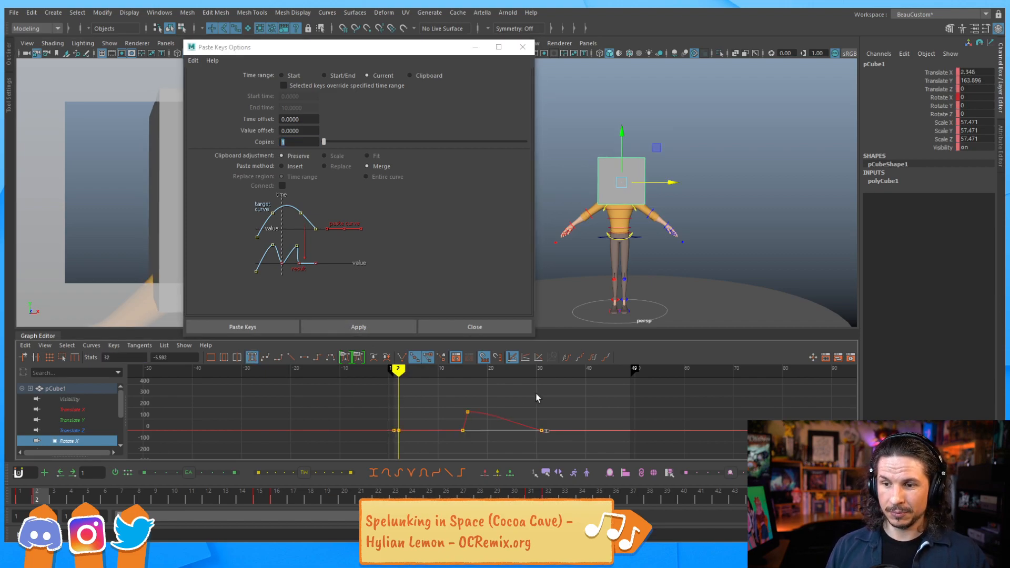
Examine the interleaved keys around frame 15 on the Rotate X curve and undo the frame 2 merge.
click(412, 435)
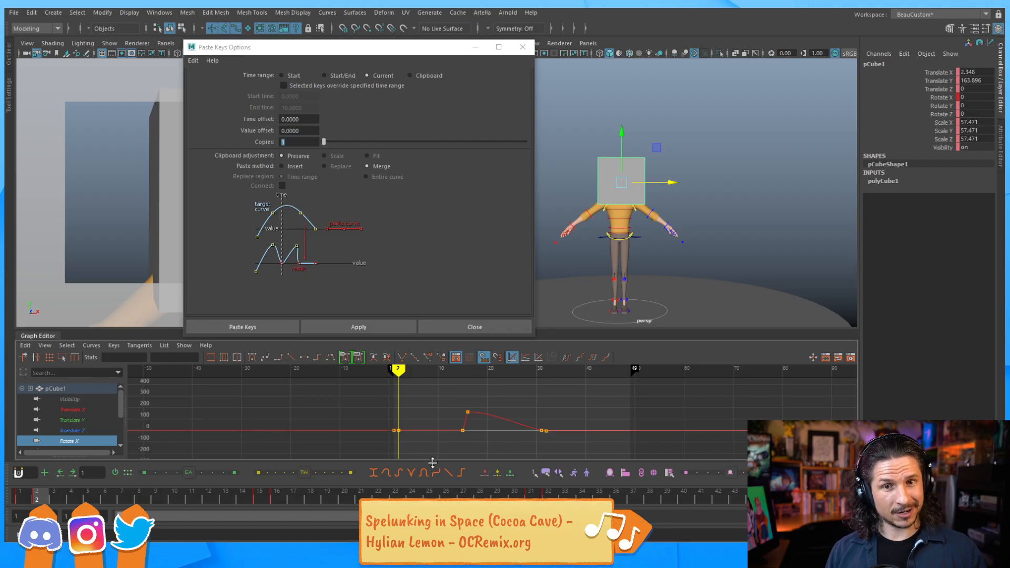
alt+right_drag(436, 409, 475, 410)
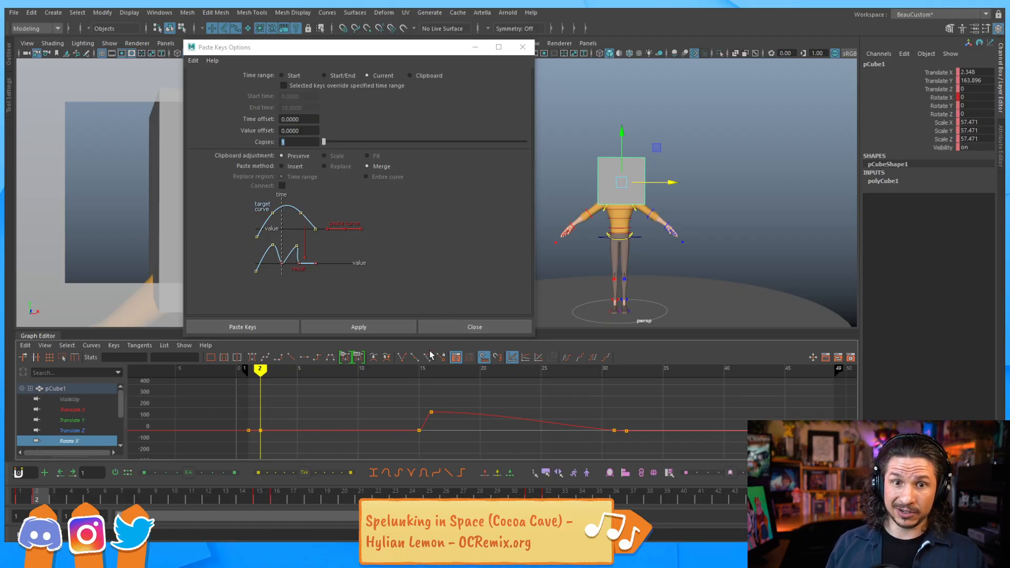
click(421, 435)
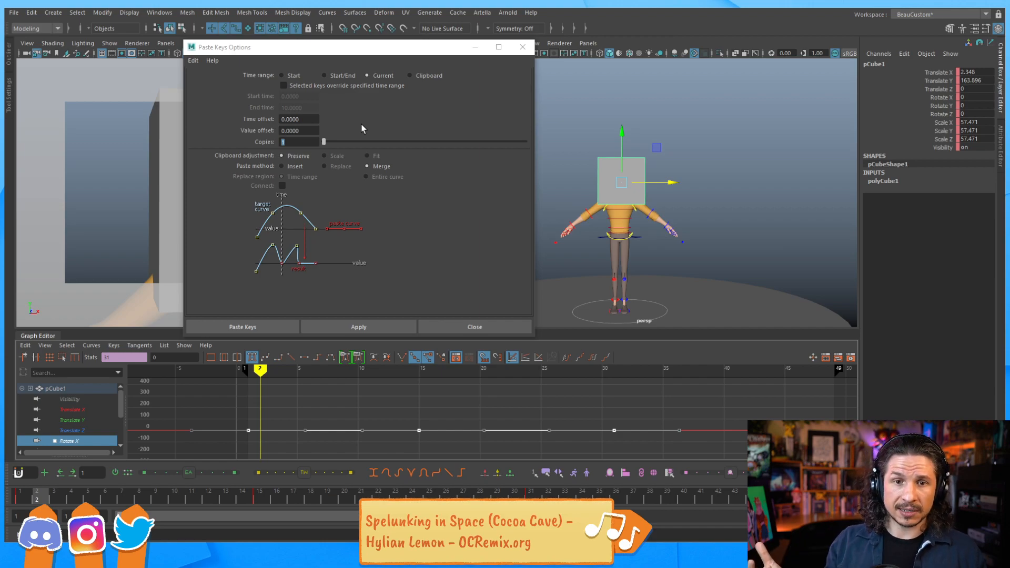
Compare the Insert method with Connect on and off against Merge in the paste options, ending with Merge.
click(301, 176)
click(295, 167)
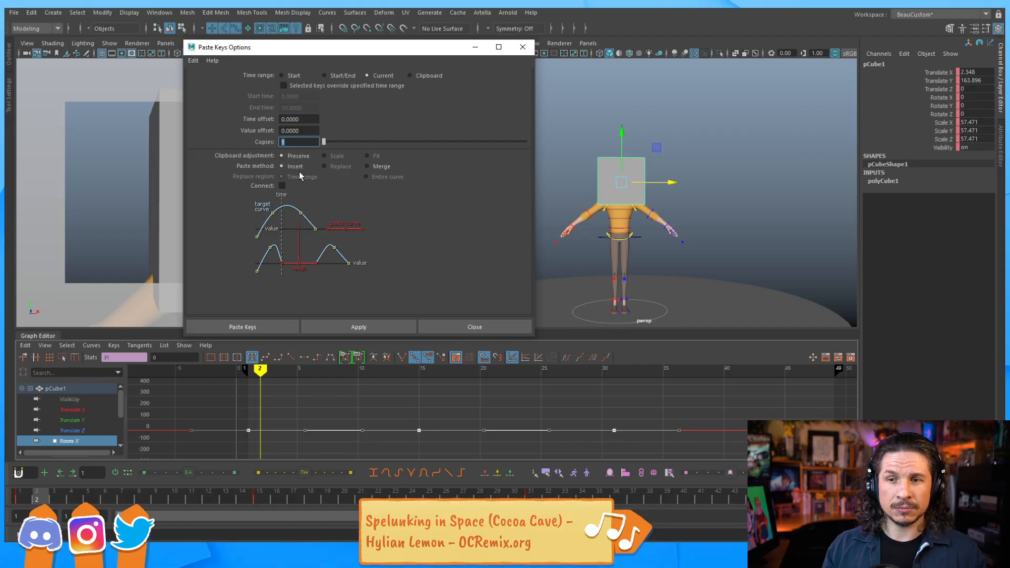
click(283, 186)
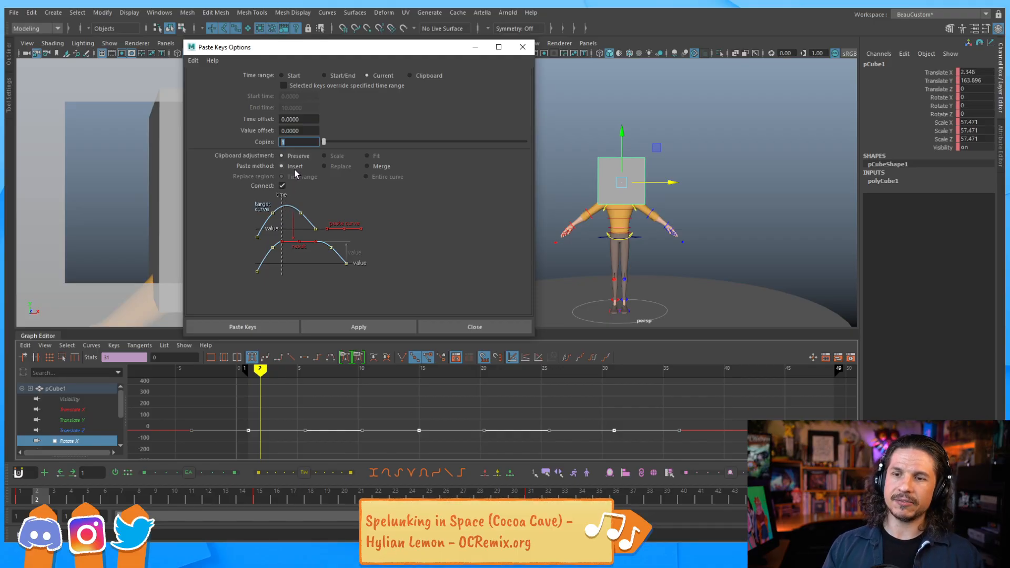
click(282, 186)
click(282, 186)
click(283, 185)
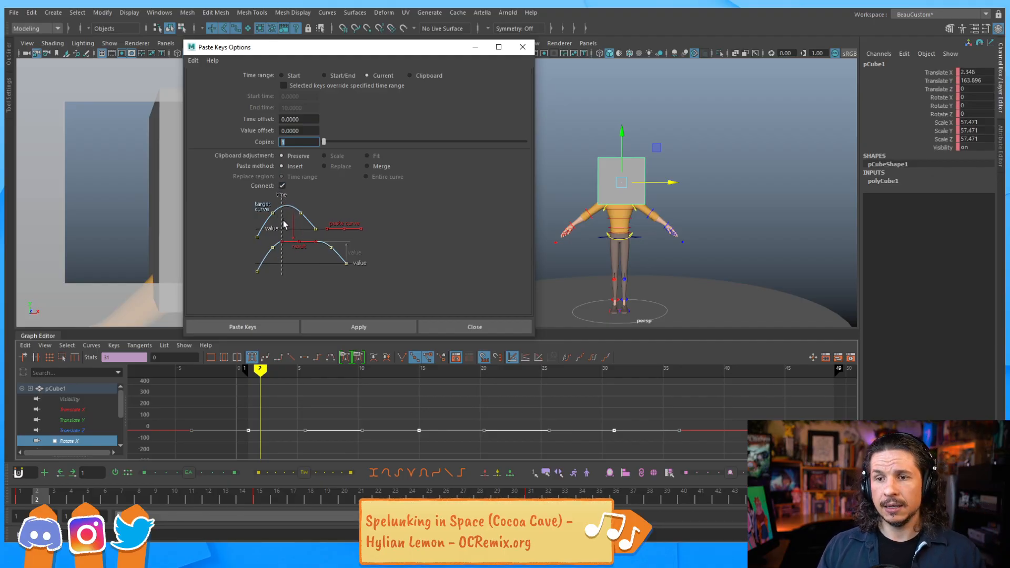
click(373, 166)
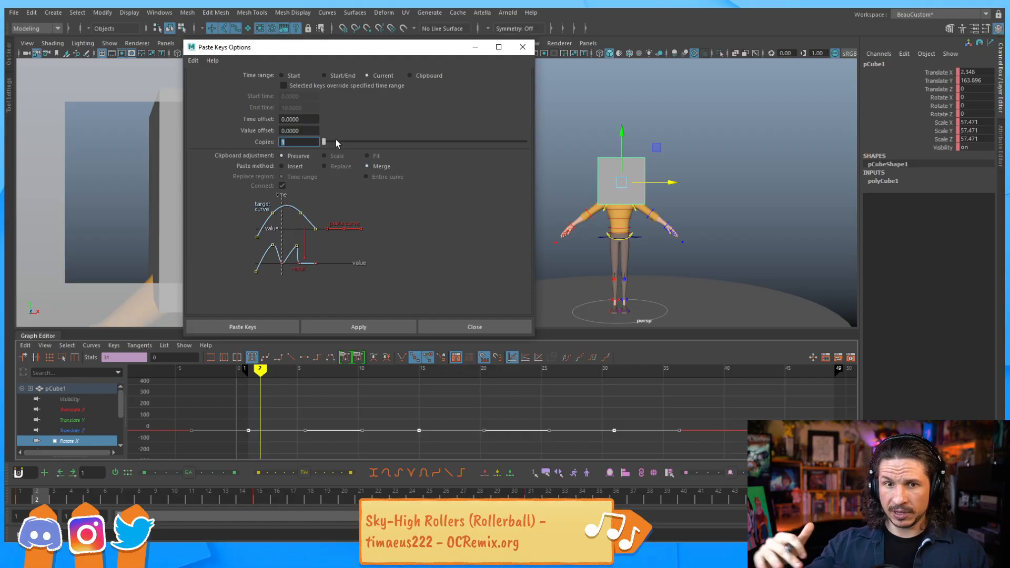
Set the paste method to Insert and delete the Rotate X keys after frame 1, at frames 15 and 31.
click(292, 167)
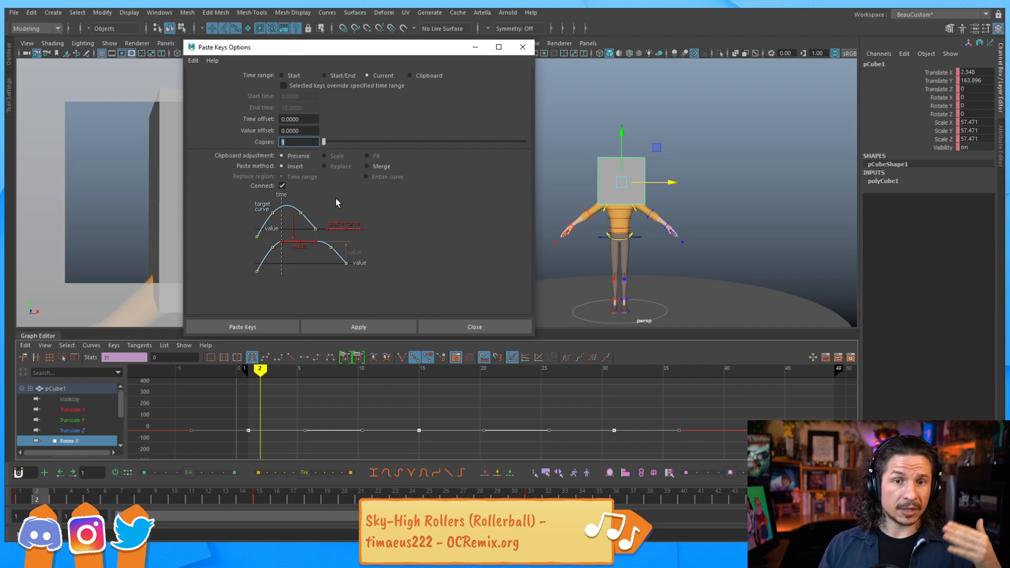
click(669, 401)
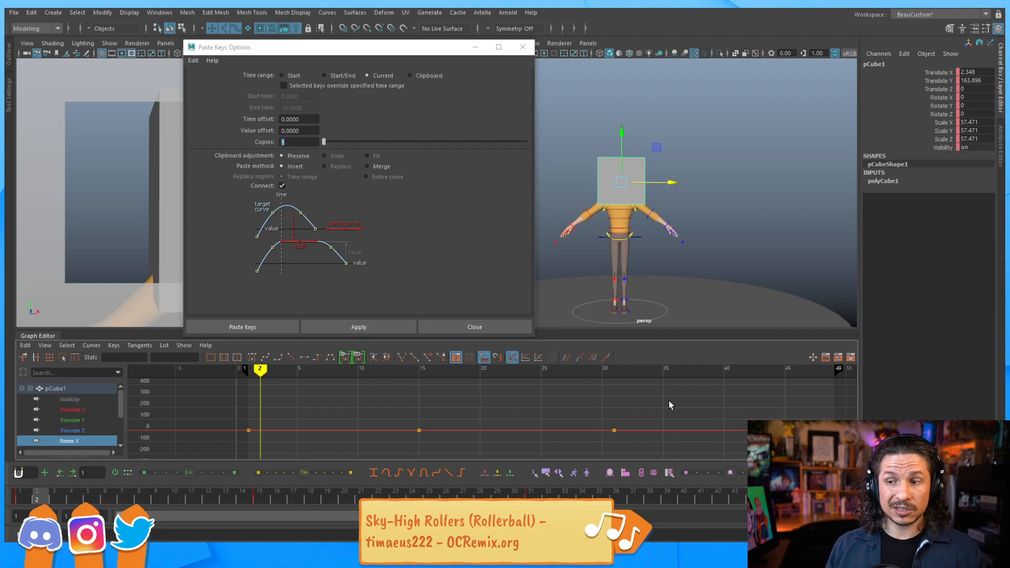
drag(608, 414, 401, 447)
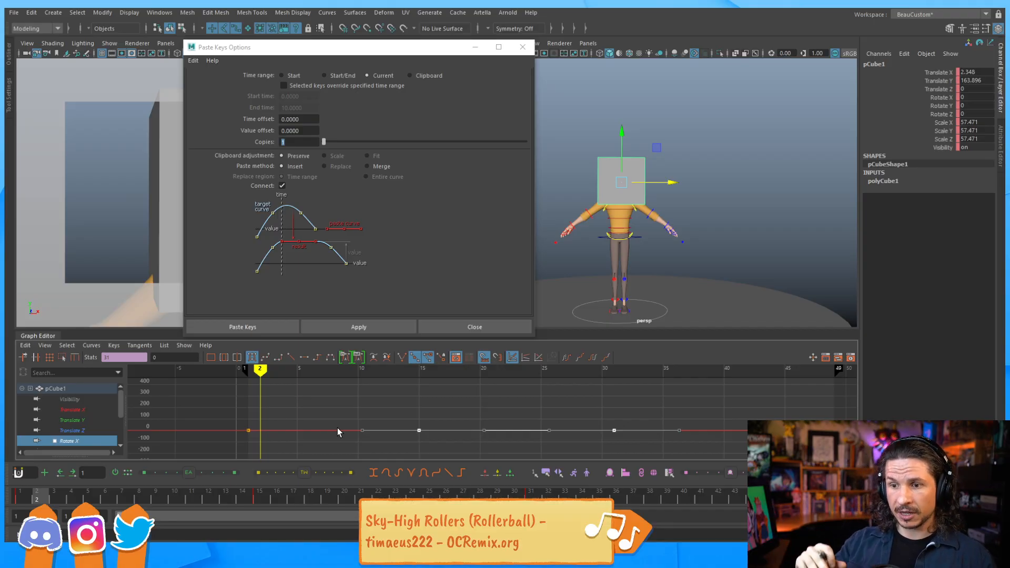
drag(704, 387, 355, 428)
key(Delete)
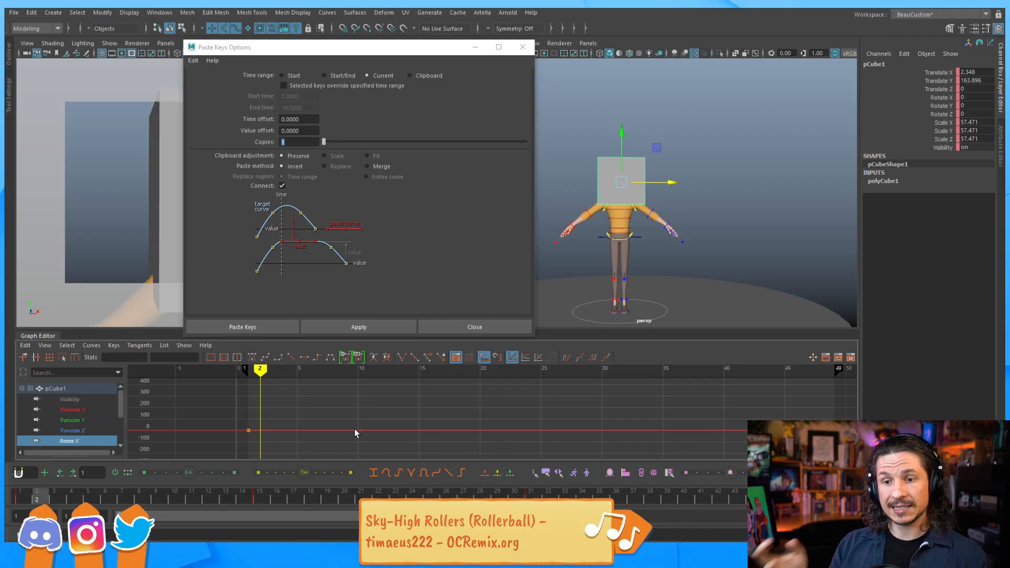
Paste the copied keys with Insert and Connect at frame 1, starting from the selected first Rotate X key, and frame the whole curve.
click(249, 430)
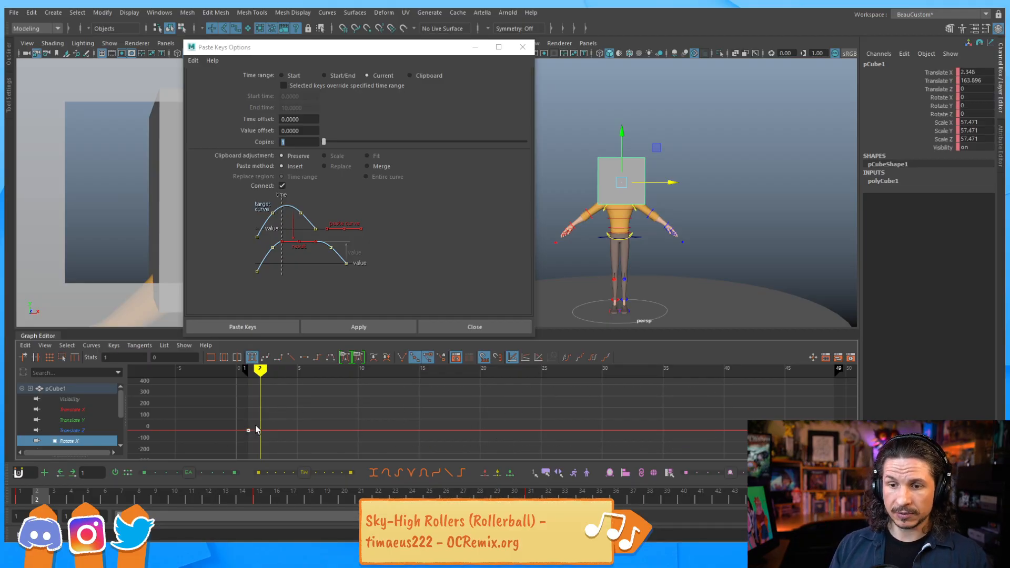
key(alt+comma)
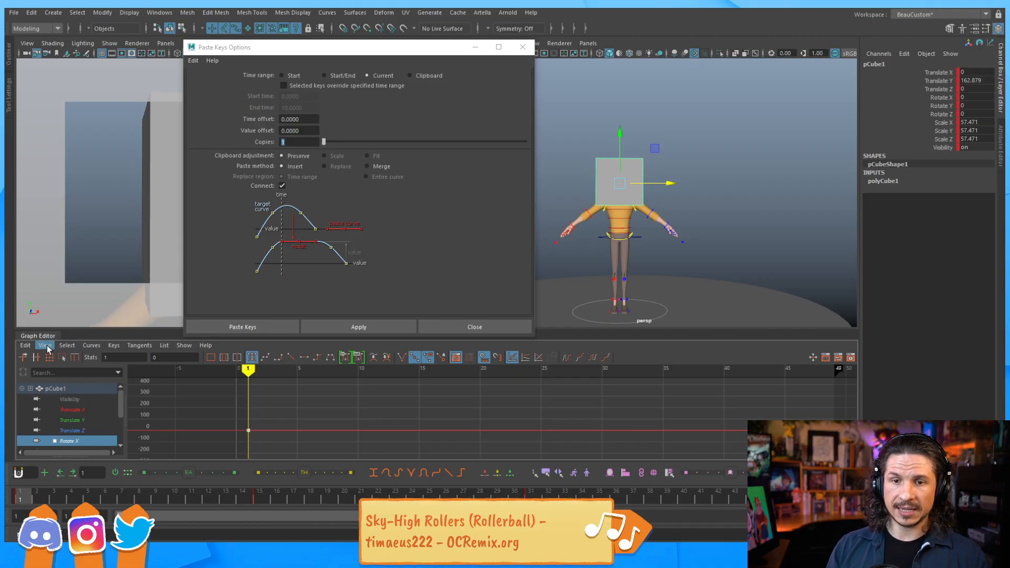
click(346, 313)
click(348, 326)
click(627, 395)
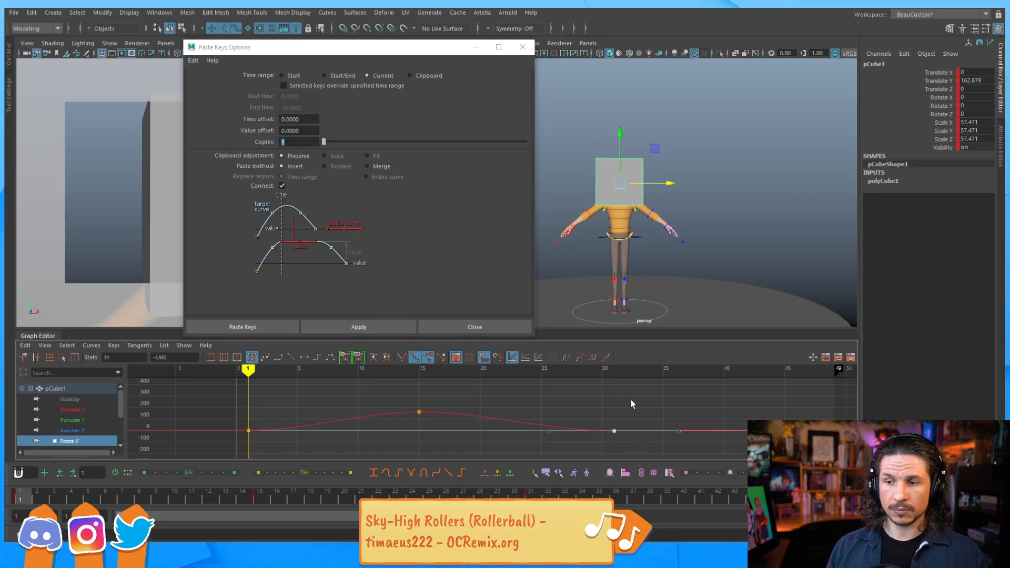
key(a)
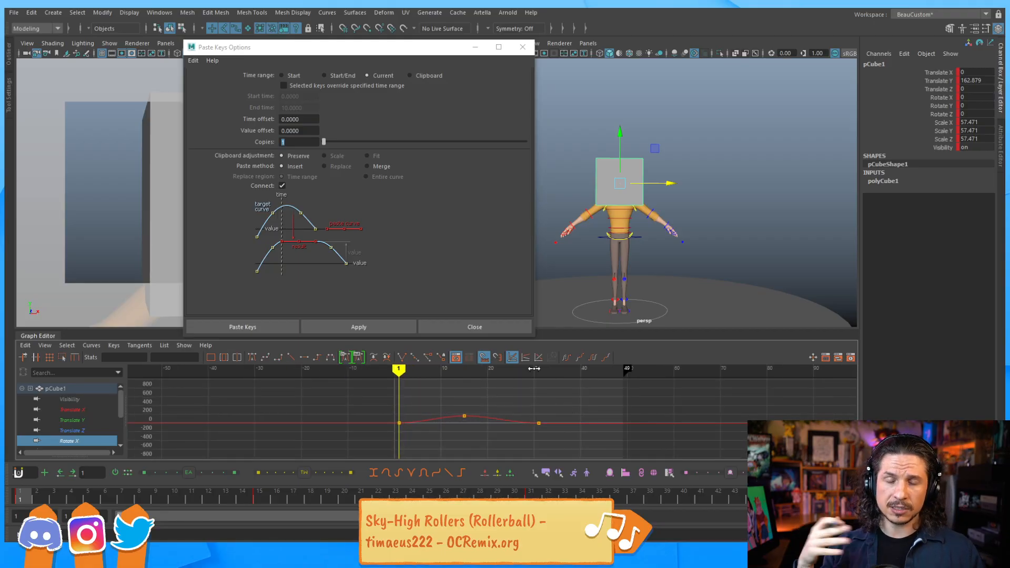